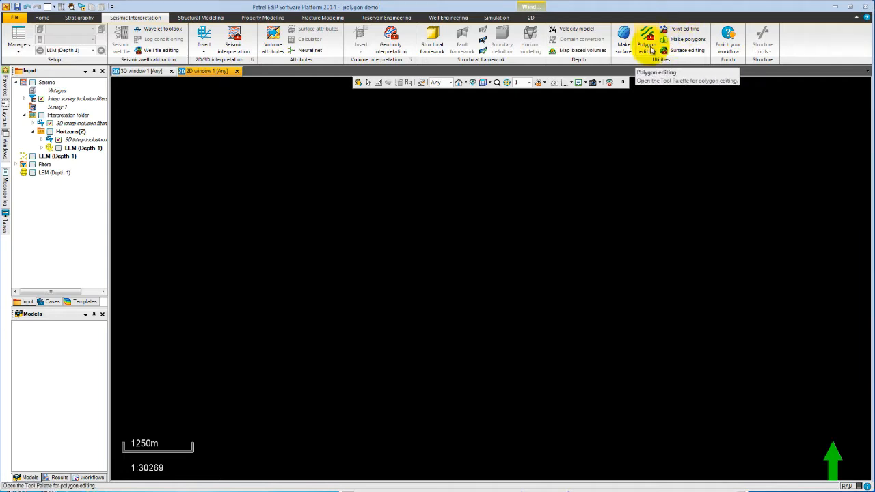
Start polygon editing and digitize a new eight-point polygon in the western half of the empty 2D view, closing it at the end
{"action": "left_click", "coordinate": [651, 50]}
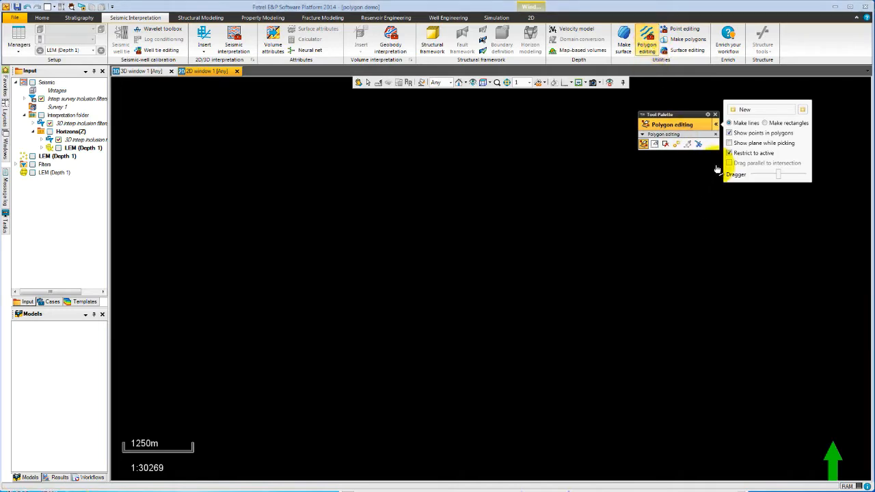
{"action": "left_click", "coordinate": [752, 108]}
{"action": "left_click", "coordinate": [644, 144]}
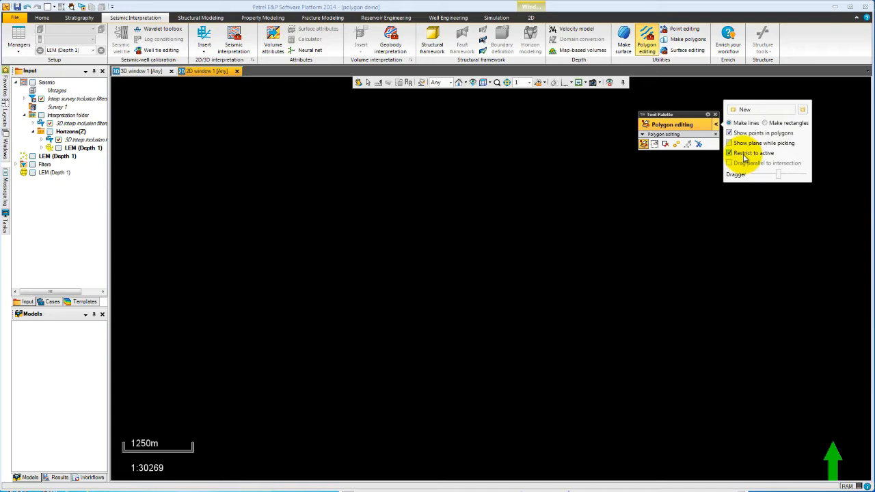
{"action": "left_click", "coordinate": [212, 169], "text": "ctrl"}
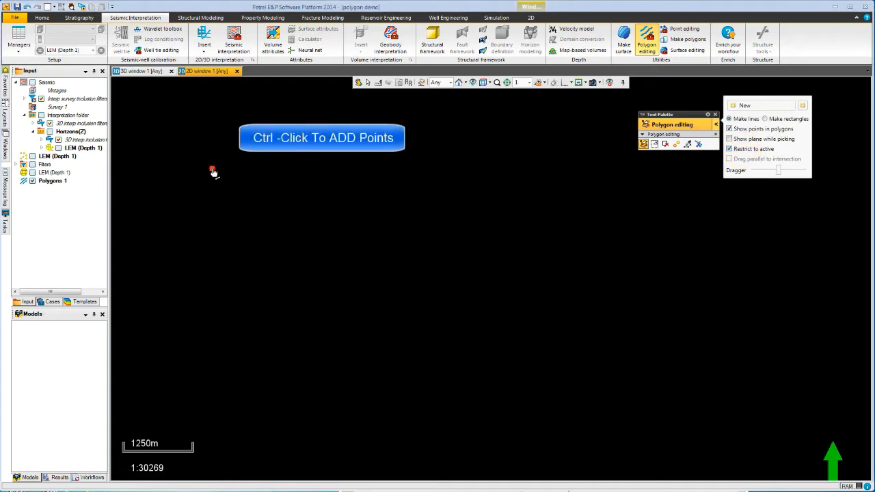
{"action": "left_click", "coordinate": [351, 168], "text": "ctrl"}
{"action": "left_click", "coordinate": [349, 241], "text": "ctrl"}
{"action": "left_click", "coordinate": [339, 322], "text": "ctrl"}
{"action": "left_click", "coordinate": [246, 349], "text": "ctrl"}
{"action": "left_click", "coordinate": [190, 309], "text": "ctrl"}
{"action": "left_click", "coordinate": [180, 260], "text": "ctrl"}
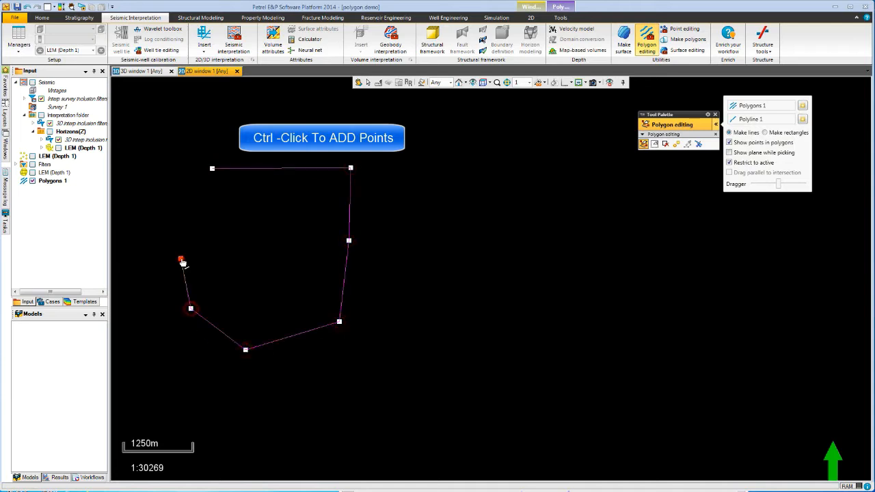
{"action": "double_click", "coordinate": [185, 223], "text": "ctrl"}
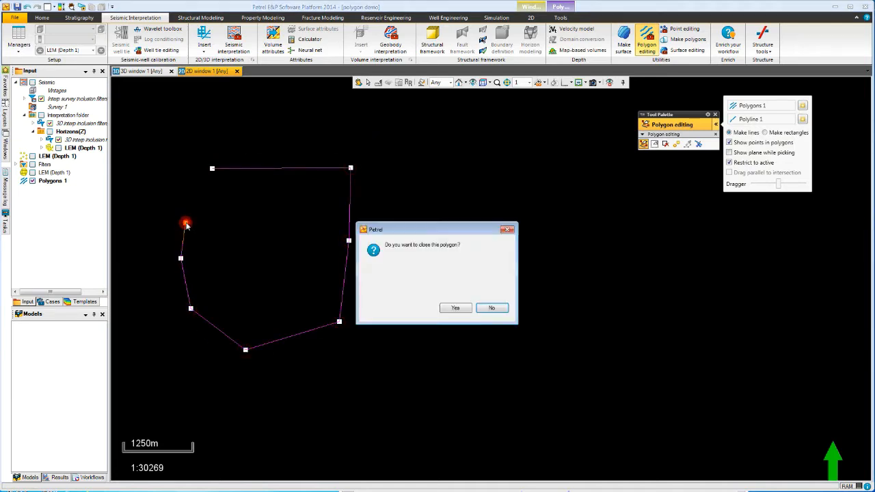
{"action": "left_click", "coordinate": [454, 309]}
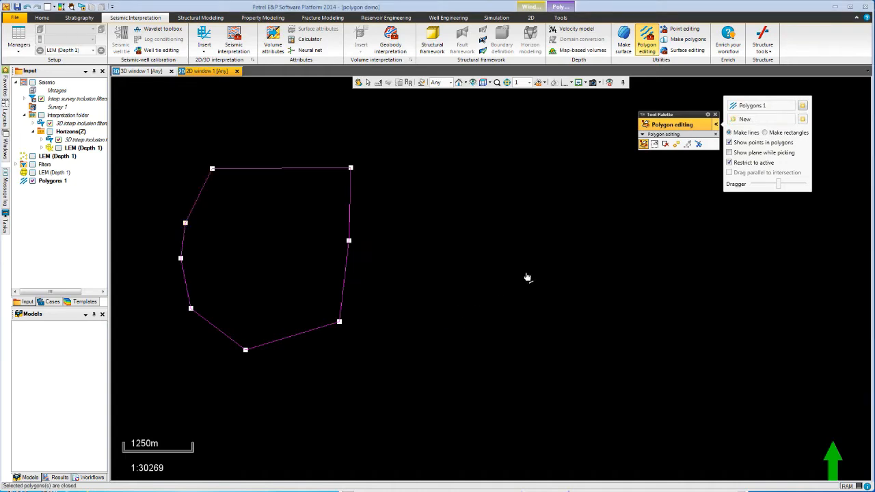
Add an open eight-point polyline to the Polygons 1 set, overlapping the closed polygon on its east side, and select each line in turn
{"action": "left_click", "coordinate": [749, 108]}
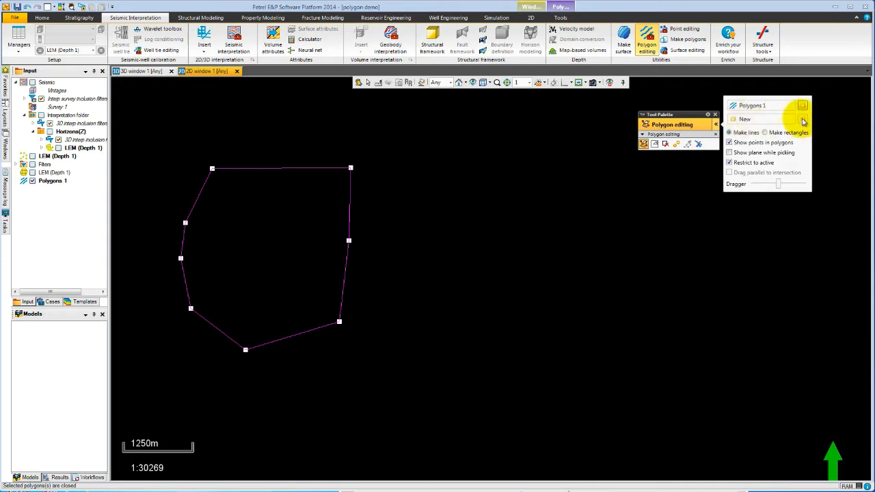
{"action": "left_click", "coordinate": [273, 197]}
{"action": "left_click", "coordinate": [294, 140]}
{"action": "left_click", "coordinate": [385, 131]}
{"action": "left_click", "coordinate": [428, 235]}
{"action": "left_click", "coordinate": [401, 317]}
{"action": "left_click", "coordinate": [366, 387]}
{"action": "left_click", "coordinate": [276, 387]}
{"action": "left_click", "coordinate": [248, 276]}
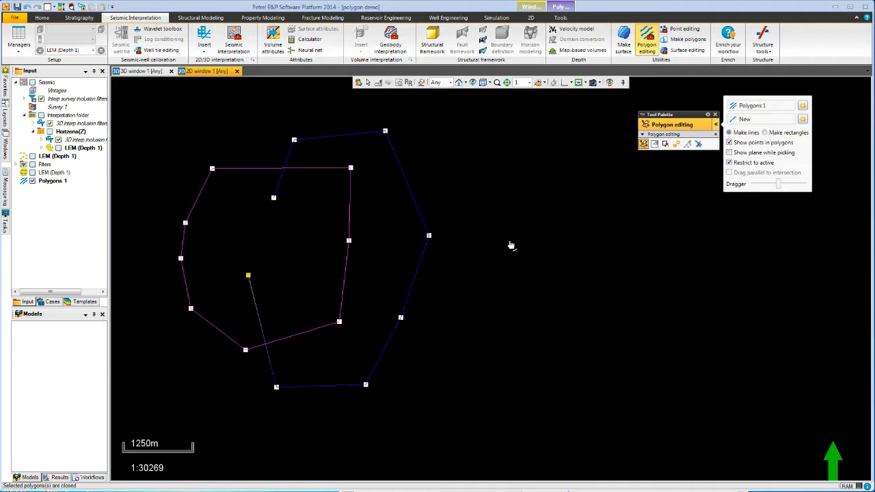
{"action": "left_click", "coordinate": [425, 251]}
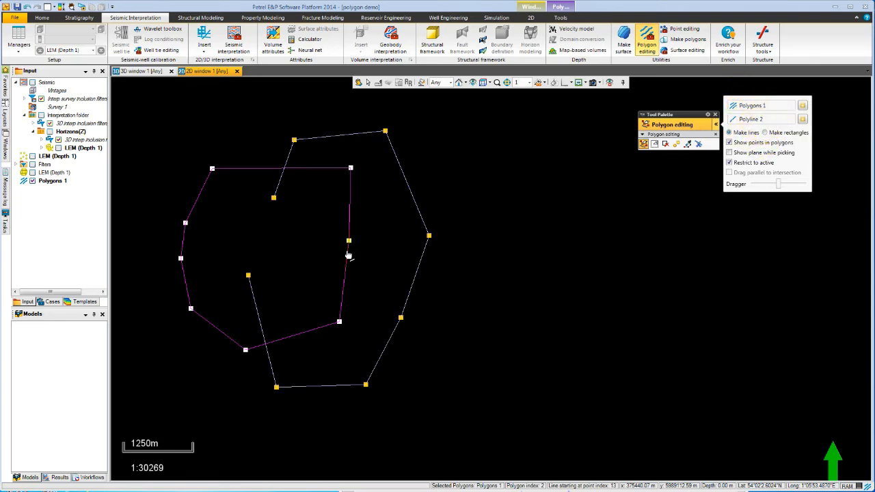
{"action": "left_click", "coordinate": [348, 256]}
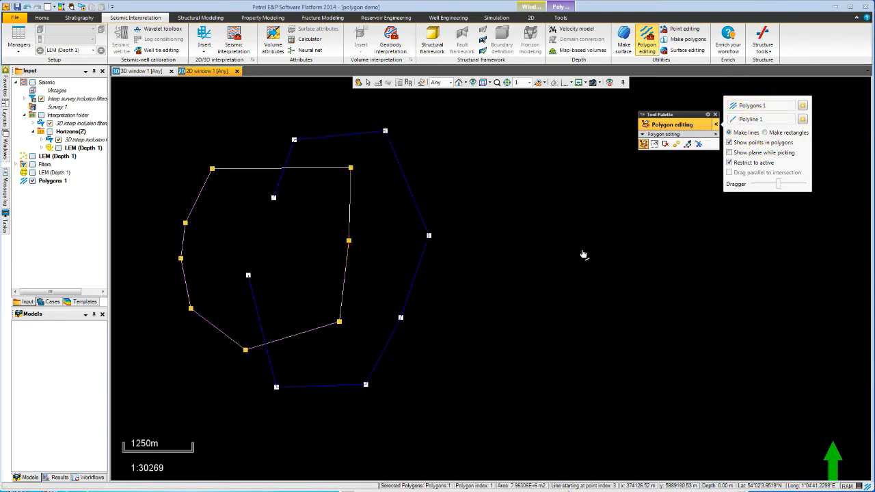
Create a new polygon set and digitize an open six-point polyline east of the existing polygons
{"action": "left_click", "coordinate": [803, 106]}
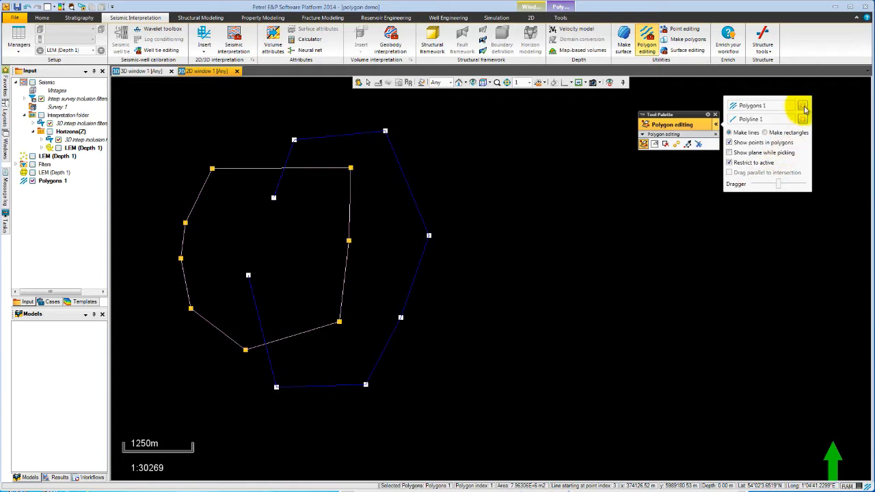
{"action": "left_click", "coordinate": [600, 173]}
{"action": "left_click", "coordinate": [689, 179]}
{"action": "left_click", "coordinate": [743, 280]}
{"action": "left_click", "coordinate": [715, 362]}
{"action": "left_click", "coordinate": [607, 368]}
{"action": "left_click", "coordinate": [574, 275]}
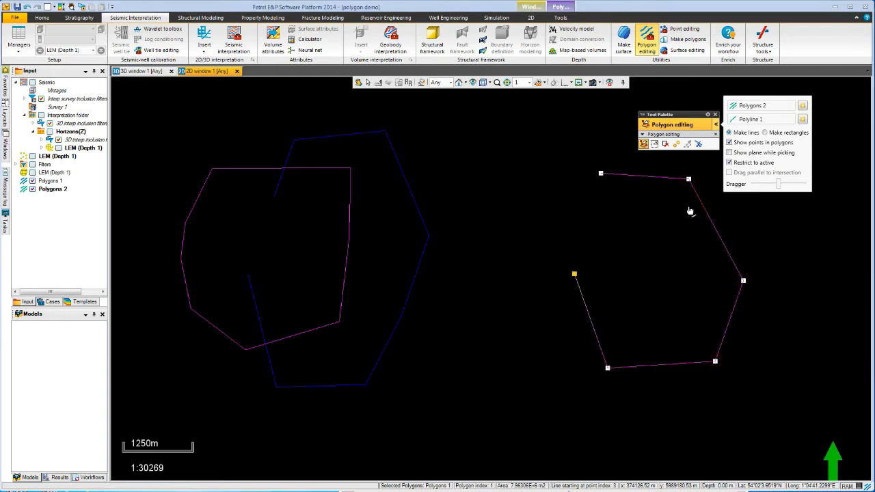
Set the line color mode of Polygons 1 to Specified and its line width to 5
{"action": "left_click", "coordinate": [349, 241]}
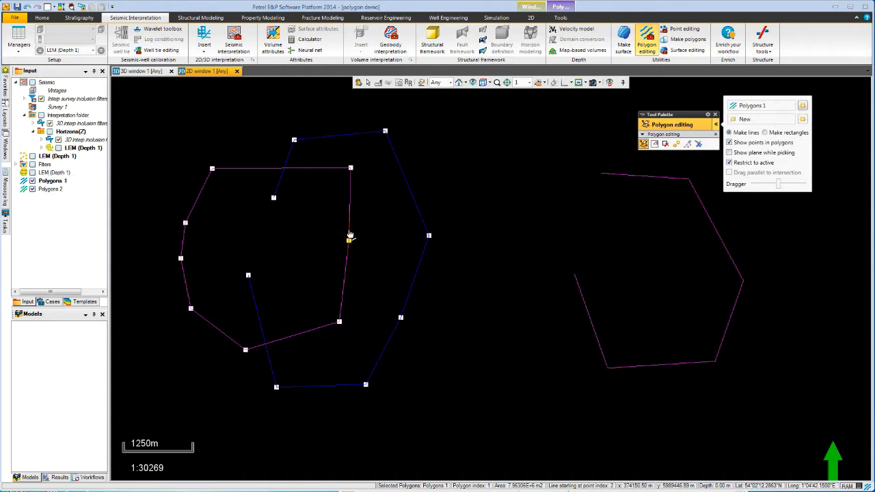
{"action": "right_click", "coordinate": [351, 235]}
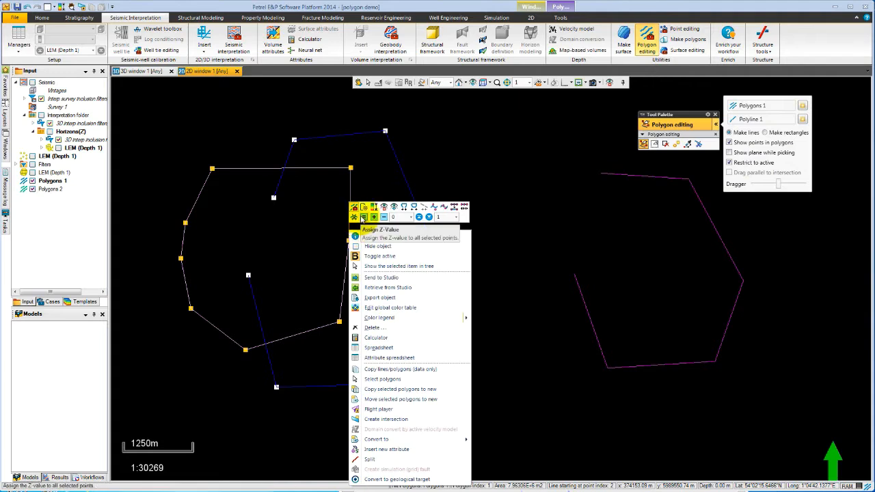
{"action": "left_click", "coordinate": [366, 209]}
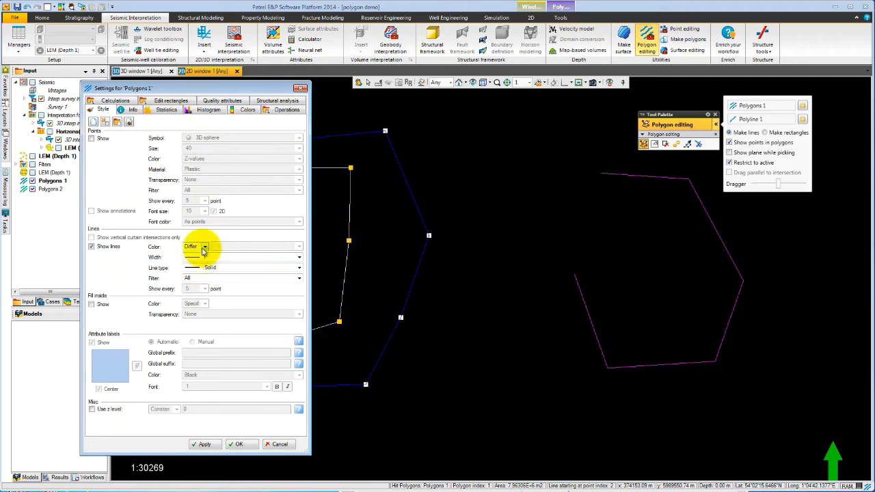
{"action": "left_click", "coordinate": [204, 247]}
{"action": "left_click", "coordinate": [201, 257]}
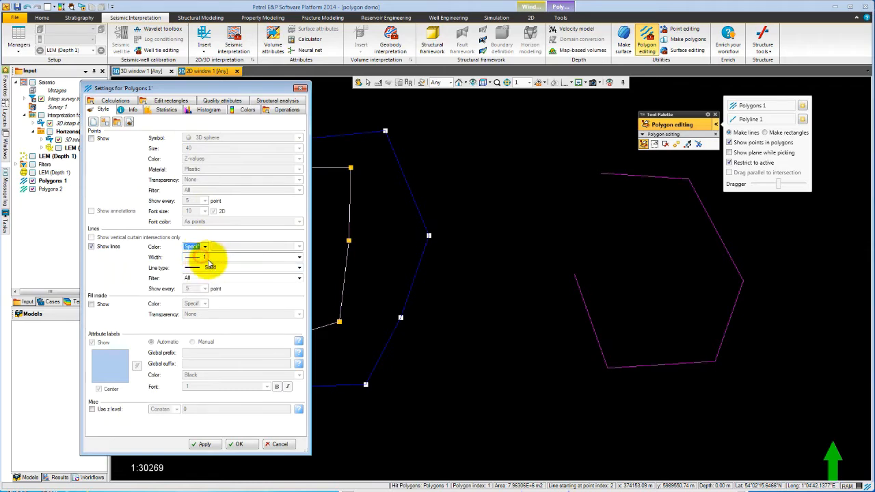
{"action": "left_click", "coordinate": [211, 258]}
{"action": "left_click", "coordinate": [206, 299]}
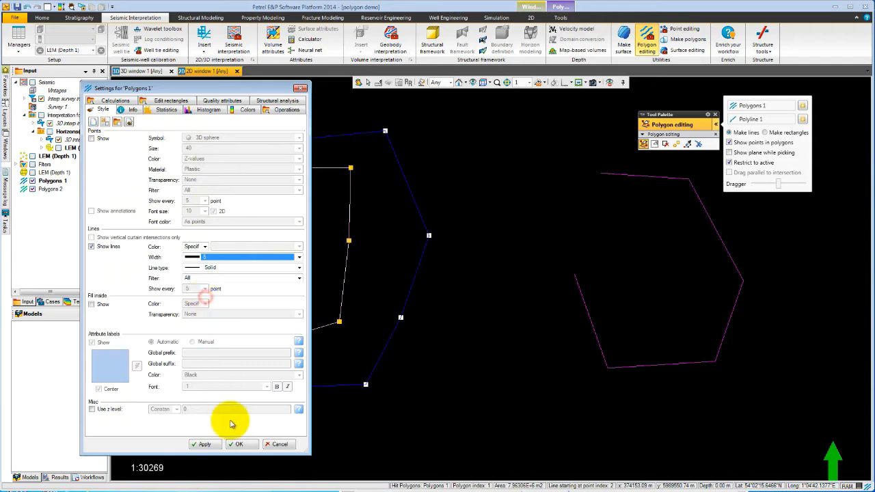
{"action": "left_click", "coordinate": [246, 446]}
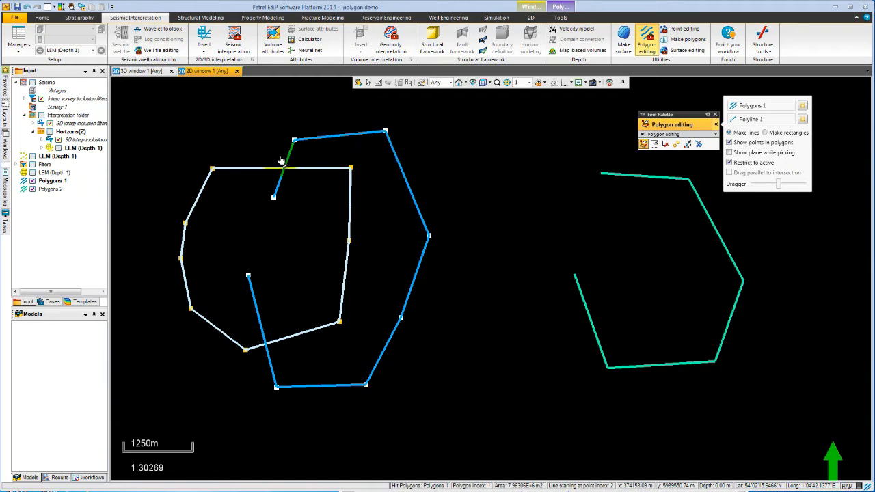
Select the Polygons 2 polyline and append two points to its open western end, heading north
{"action": "left_click", "coordinate": [594, 331]}
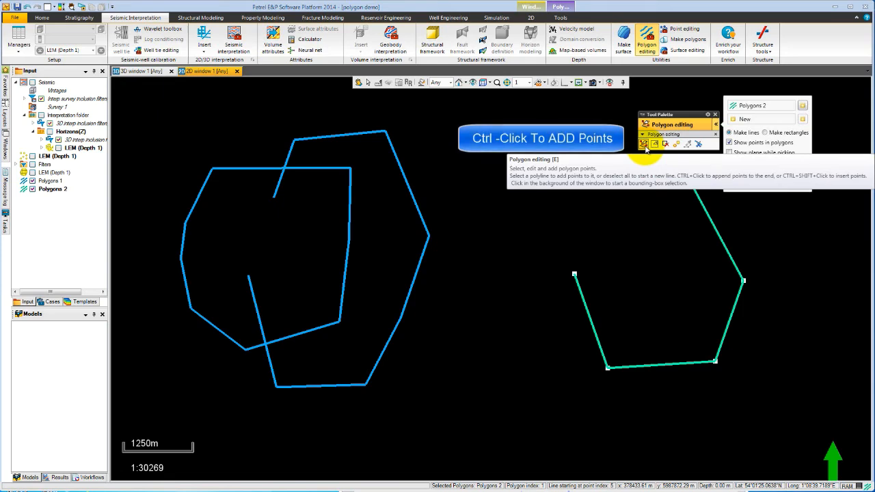
{"action": "left_click", "coordinate": [712, 227]}
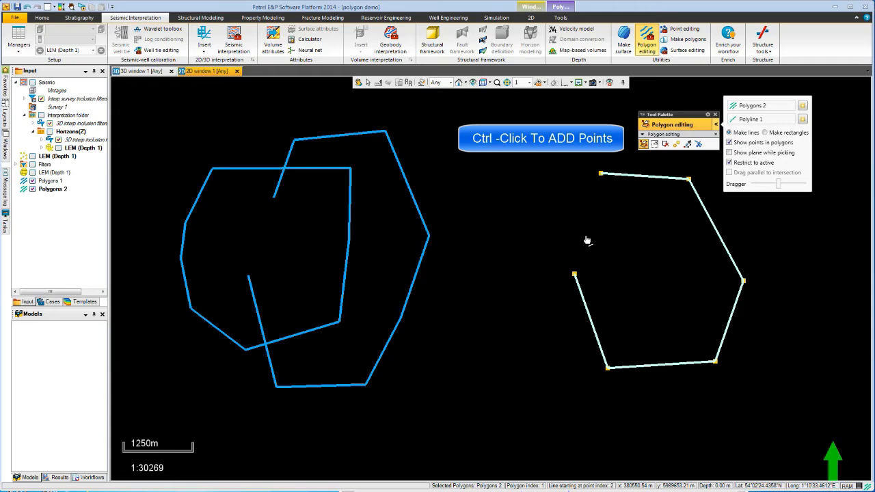
{"action": "left_click", "coordinate": [569, 240], "text": "ctrl"}
{"action": "left_click", "coordinate": [562, 223], "text": "ctrl"}
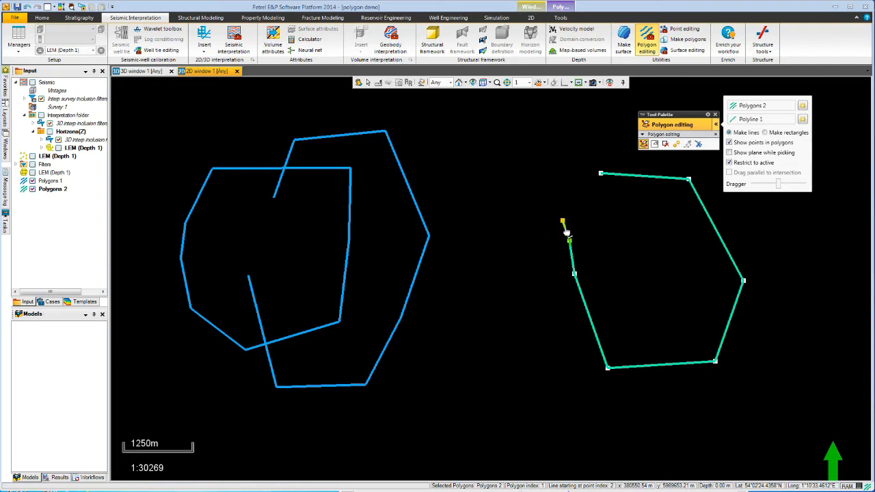
Insert four points into the Polygons 2 polyline, two on its southwestern side and two along its southern edge
{"action": "left_click", "coordinate": [580, 308], "text": "ctrl+shift"}
{"action": "left_click", "coordinate": [586, 341], "text": "ctrl+shift"}
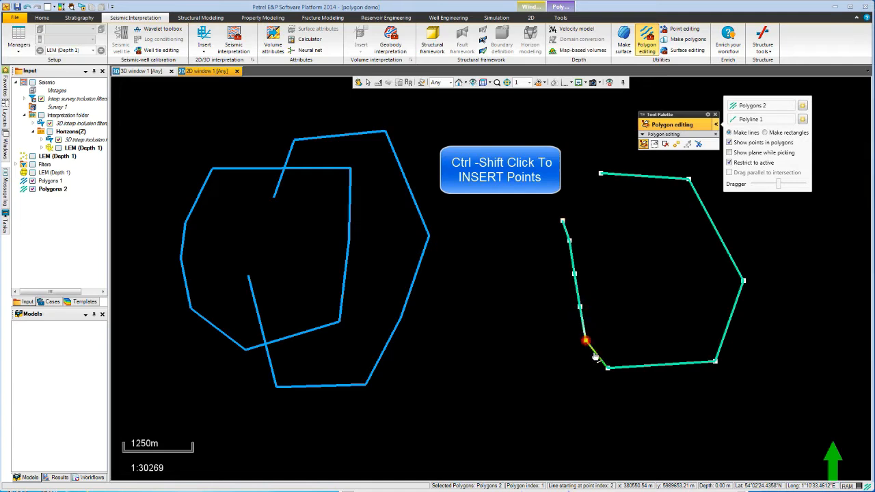
{"action": "left_click", "coordinate": [633, 371], "text": "ctrl+shift"}
{"action": "left_click", "coordinate": [685, 370], "text": "ctrl+shift"}
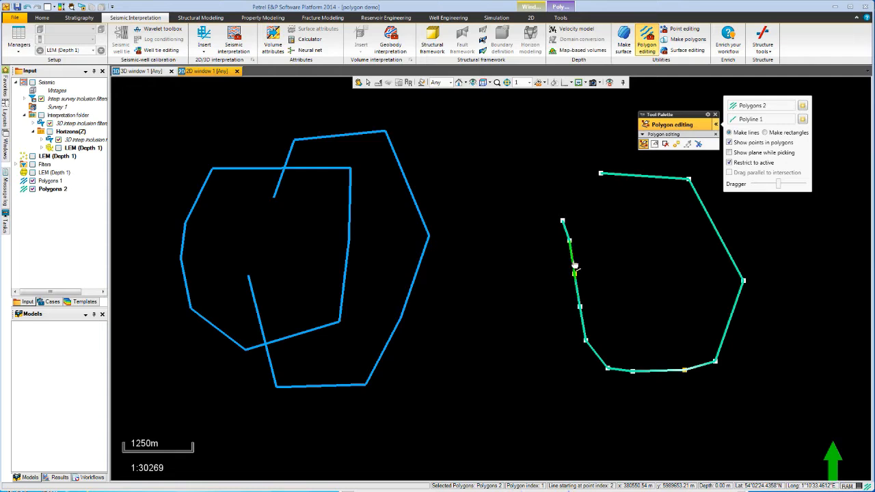
Move three points on the western side of the Polygons 2 polyline inward and deselect the line
{"action": "left_click", "coordinate": [570, 240]}
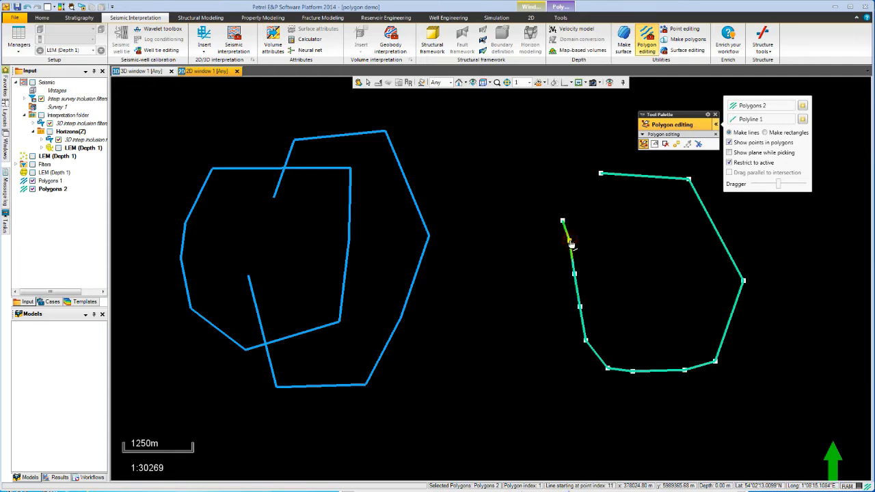
{"action": "mouse_move", "coordinate": [570, 242]}
{"action": "left_mouse_down"}
{"action": "mouse_move", "coordinate": [563, 250]}
{"action": "mouse_move", "coordinate": [585, 248]}
{"action": "mouse_move", "coordinate": [569, 253]}
{"action": "left_mouse_up"}
{"action": "left_click", "coordinate": [574, 274], "text": "shift"}
{"action": "left_click_drag", "start_coordinate": [579, 307], "coordinate": [601, 312]}
{"action": "left_click", "coordinate": [640, 282]}
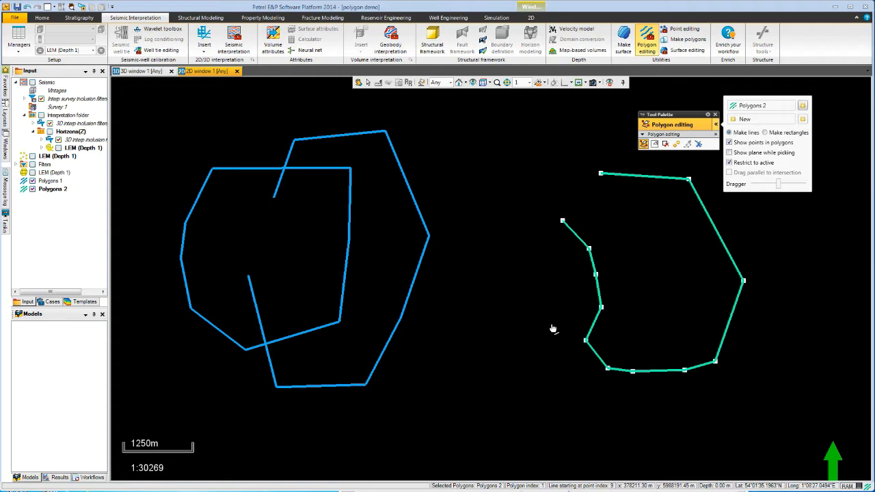
Box-select the five southern points of the Polygons 2 polyline and move them together to the northeast
{"action": "left_click_drag", "start_coordinate": [561, 316], "coordinate": [731, 395]}
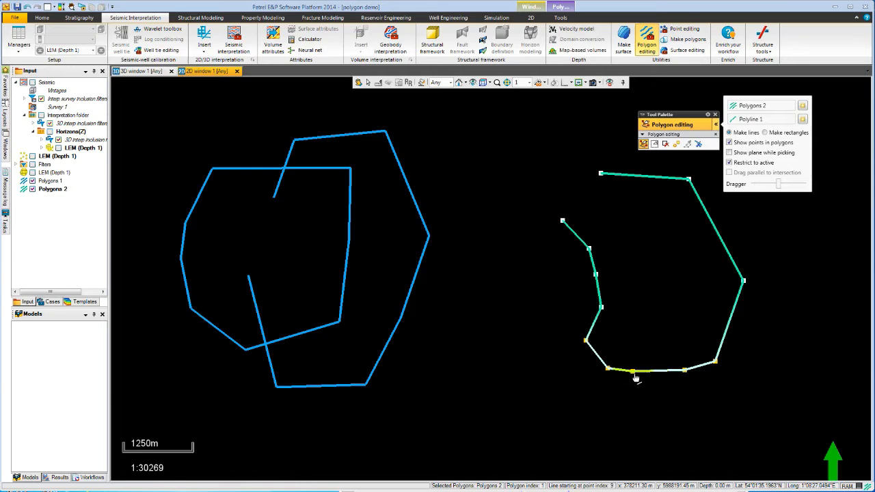
{"action": "left_click_drag", "start_coordinate": [632, 371], "coordinate": [634, 380]}
{"action": "left_click_drag", "start_coordinate": [636, 406], "coordinate": [659, 358]}
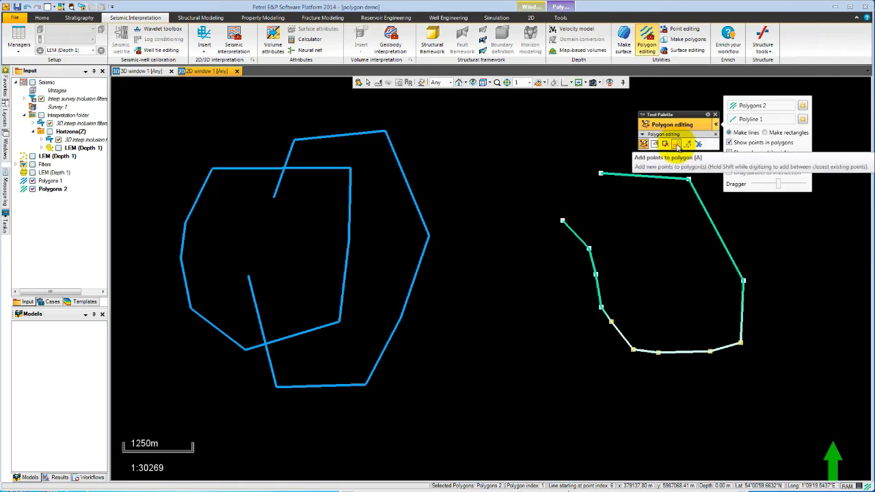
Use Add points to polygon to digitize a new six-point polygon in Polygons 2, overlapping the first line's western side, and close it
{"action": "left_click", "coordinate": [677, 145]}
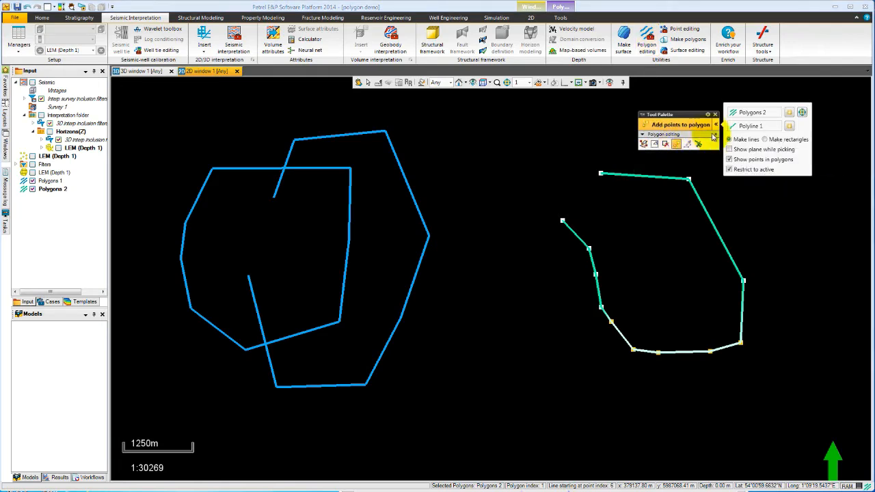
{"action": "left_click", "coordinate": [790, 130]}
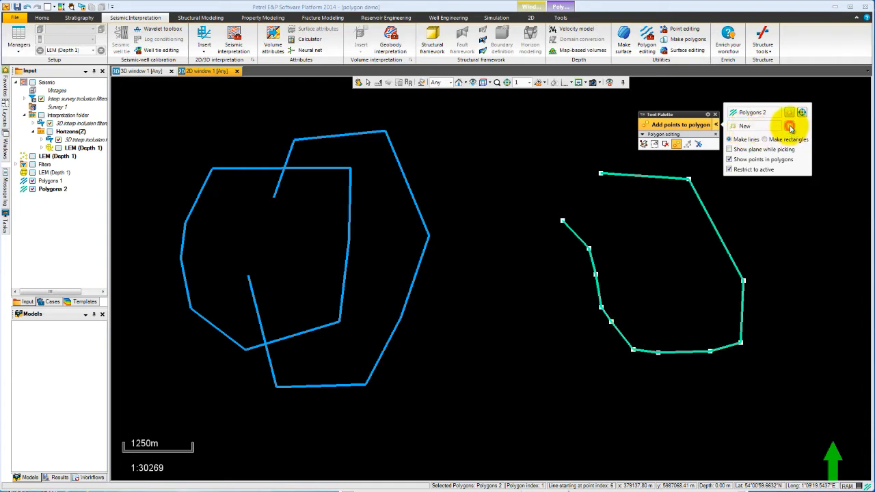
{"action": "left_click", "coordinate": [519, 193]}
{"action": "left_click", "coordinate": [645, 220]}
{"action": "left_click", "coordinate": [659, 294]}
{"action": "left_click", "coordinate": [653, 398]}
{"action": "left_click", "coordinate": [553, 386]}
{"action": "double_click", "coordinate": [538, 301]}
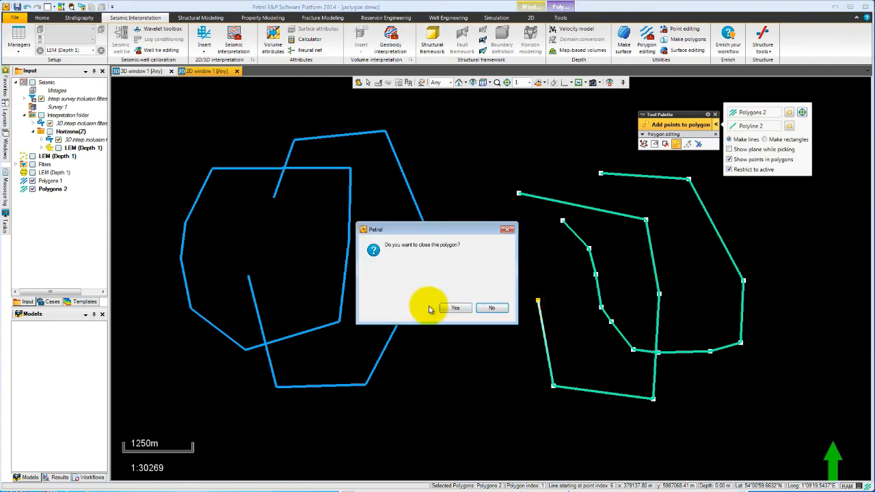
{"action": "left_click", "coordinate": [453, 307]}
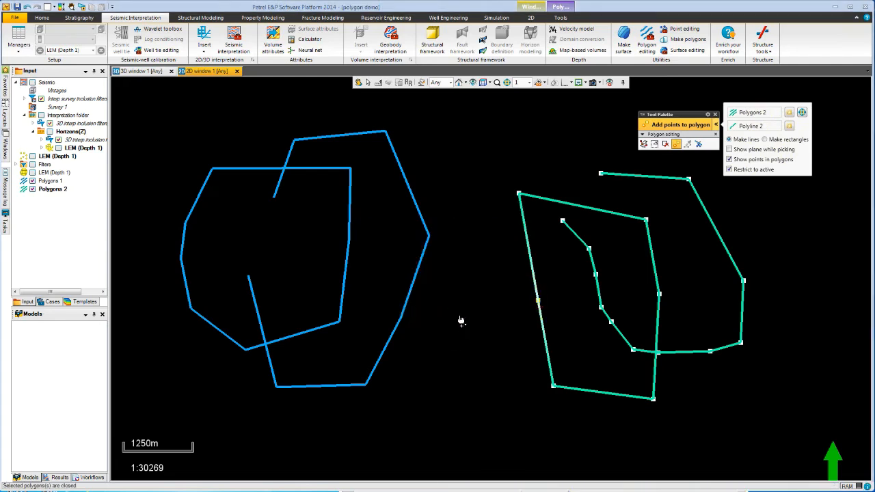
Brush-select the points along the western curve of the open Polygons 2 line and shift the selection slightly southwest
{"action": "left_click", "coordinate": [655, 144]}
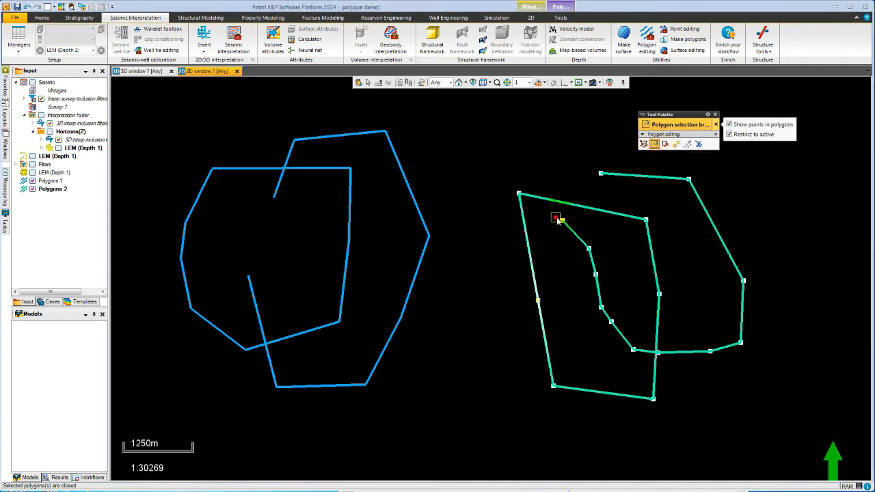
{"action": "mouse_move", "coordinate": [575, 235]}
{"action": "left_mouse_down"}
{"action": "mouse_move", "coordinate": [600, 299]}
{"action": "mouse_move", "coordinate": [640, 362]}
{"action": "left_mouse_up"}
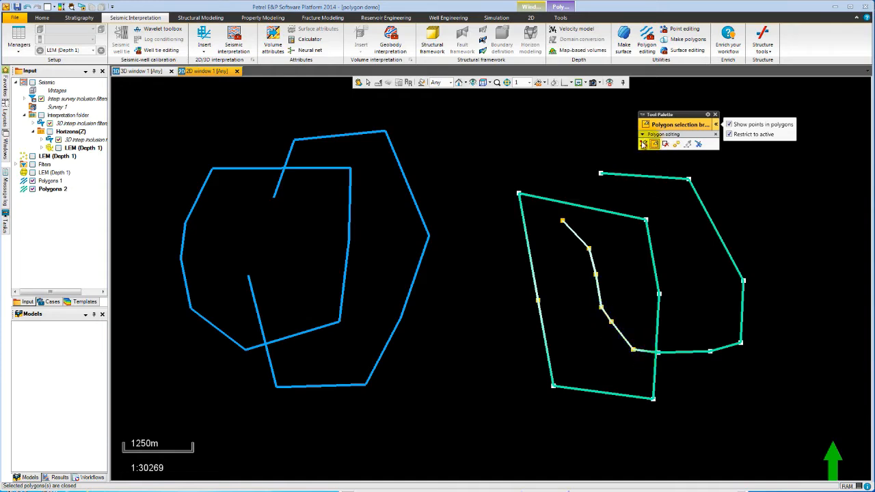
{"action": "left_click", "coordinate": [645, 143]}
{"action": "mouse_move", "coordinate": [599, 308]}
{"action": "left_mouse_down"}
{"action": "mouse_move", "coordinate": [581, 319]}
{"action": "mouse_move", "coordinate": [596, 316]}
{"action": "left_mouse_up"}
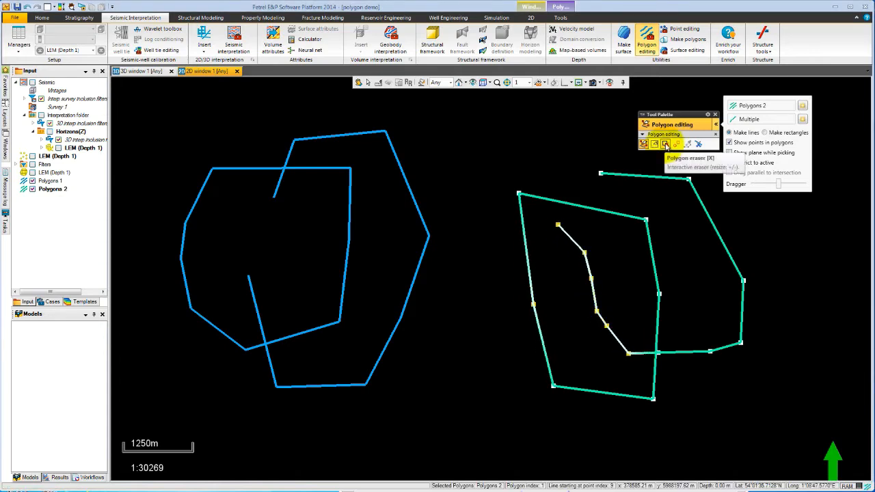
Try the Polygon eraser on the northwestern end points of the open Polygons 2 line, and undo the erasures and the preceding point shift
{"action": "left_click", "coordinate": [665, 144]}
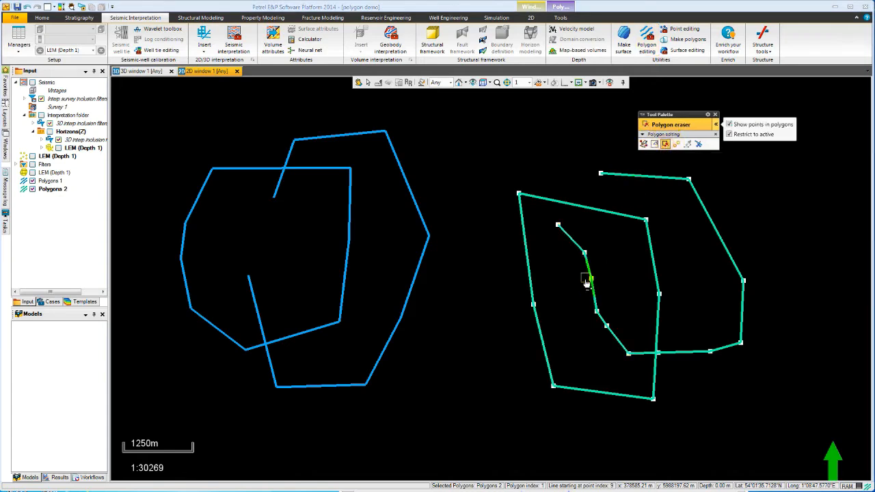
{"action": "left_click_drag", "start_coordinate": [558, 225], "coordinate": [588, 259]}
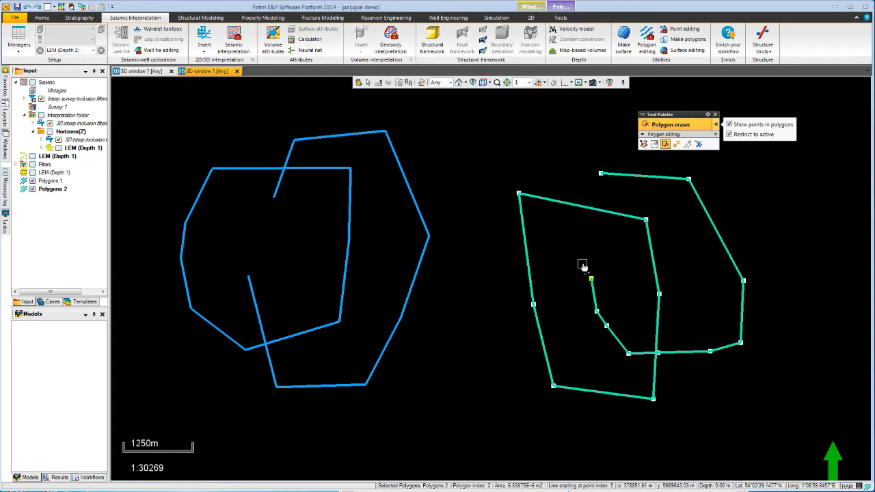
{"action": "left_click", "coordinate": [28, 7]}
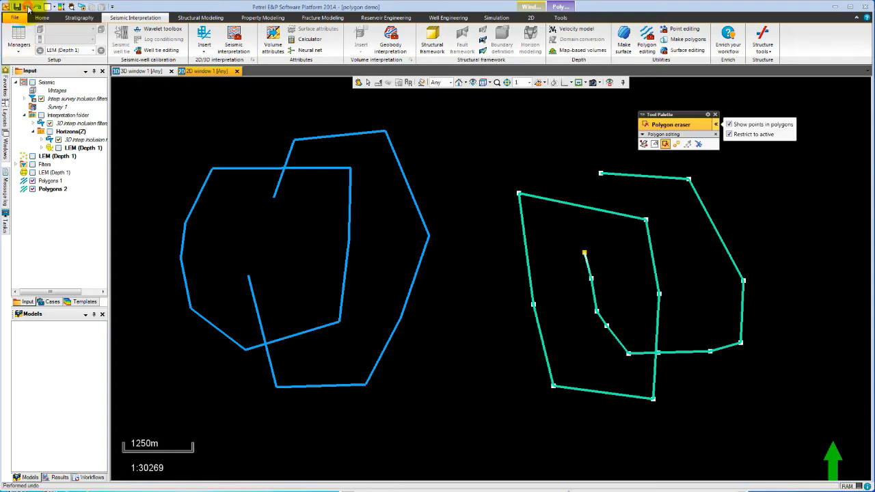
{"action": "left_click", "coordinate": [28, 7]}
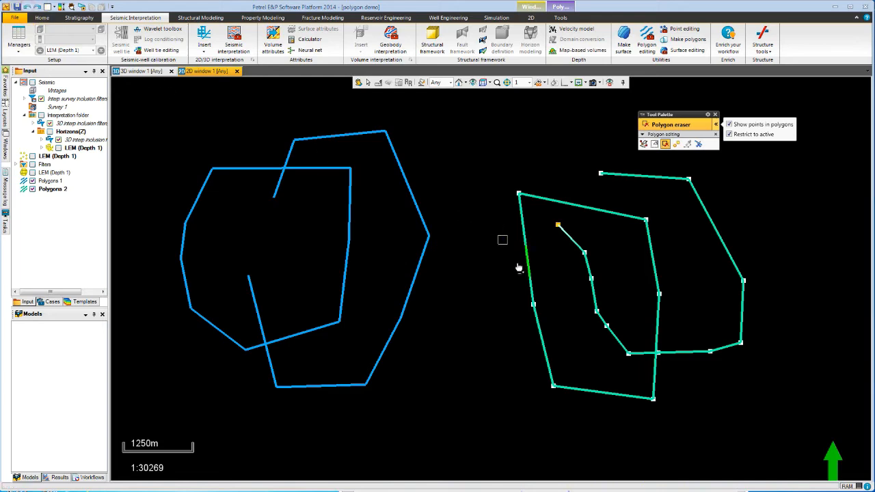
{"action": "key", "text": "ctrl+z"}
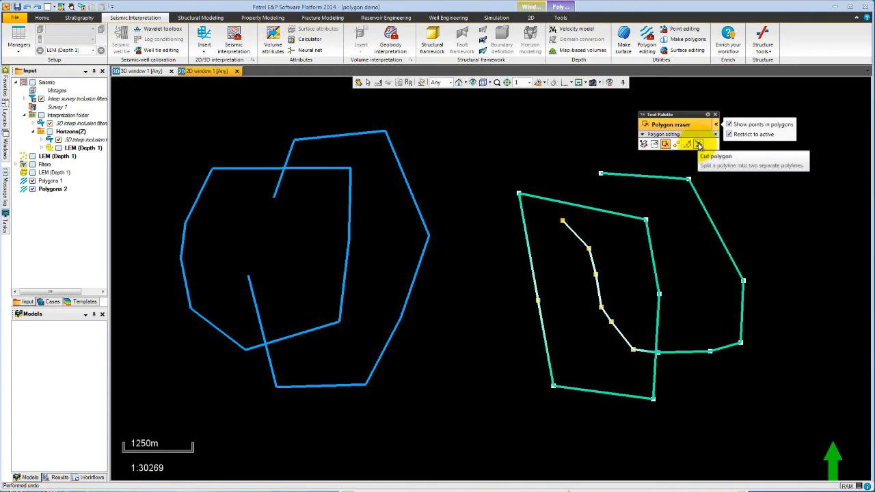
Cut the open Polygons 2 line on its northeastern segment and move the separated northern piece to the northwest
{"action": "left_click", "coordinate": [698, 144]}
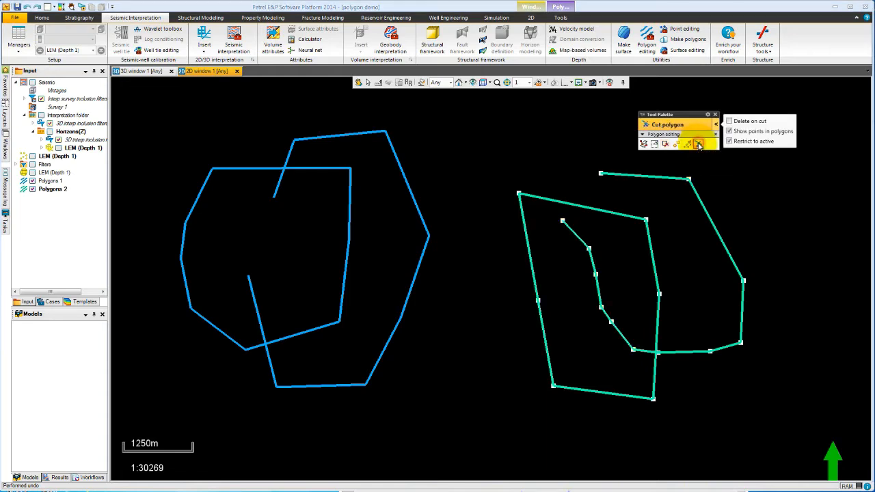
{"action": "left_click", "coordinate": [716, 233]}
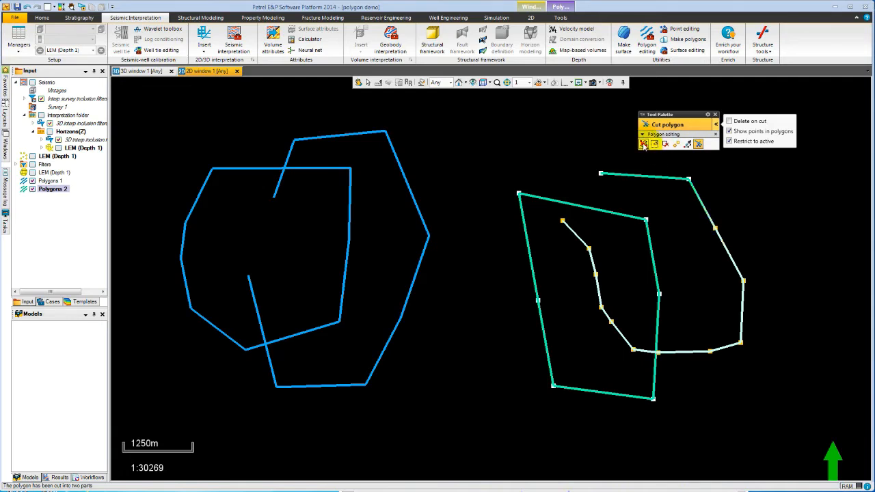
{"action": "left_click", "coordinate": [643, 144]}
{"action": "left_click", "coordinate": [662, 180]}
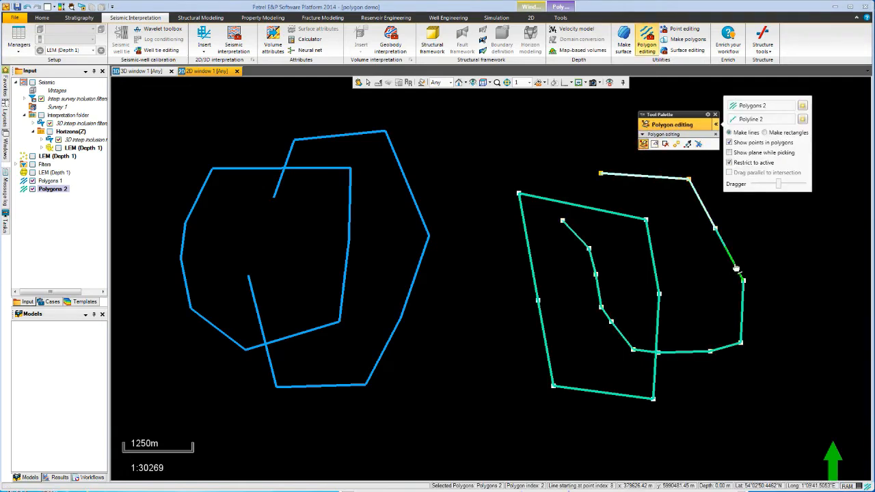
{"action": "left_click", "coordinate": [674, 181]}
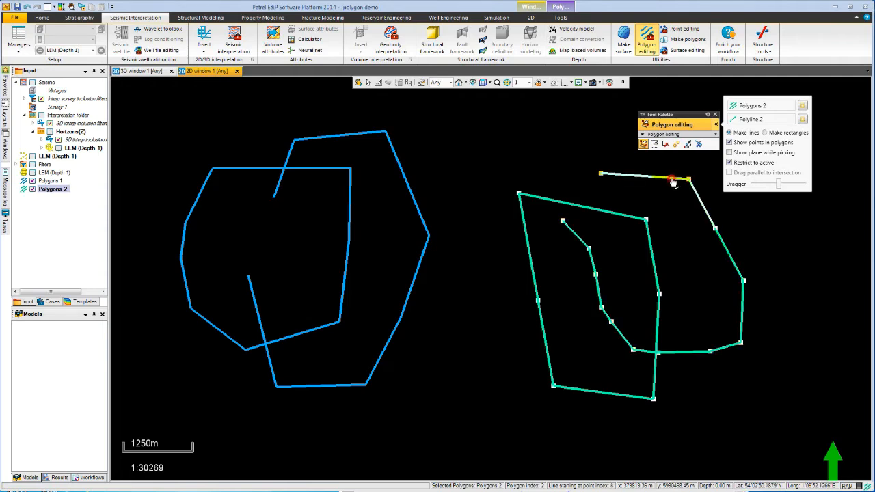
{"action": "mouse_move", "coordinate": [673, 181]}
{"action": "left_mouse_down"}
{"action": "mouse_move", "coordinate": [667, 166]}
{"action": "mouse_move", "coordinate": [637, 162]}
{"action": "left_mouse_up"}
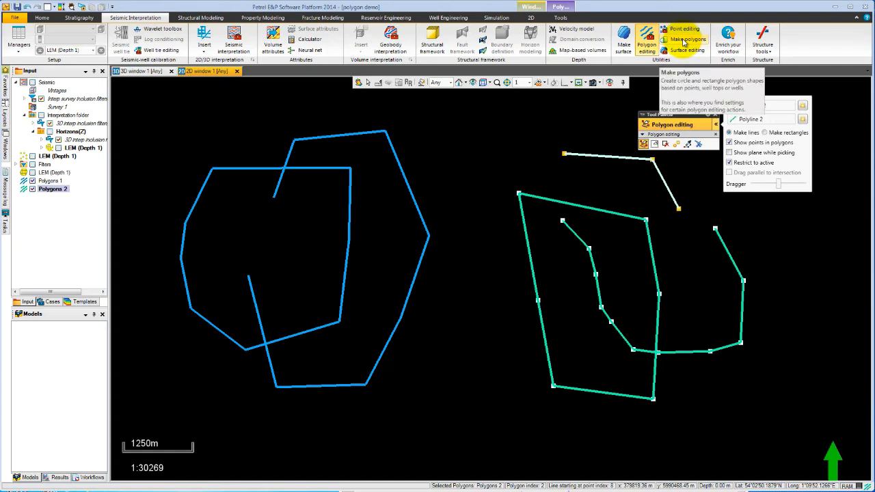
Review the shape options for making polygons, then enable Delete point or line segment when cutting and accept the settings
{"action": "left_click", "coordinate": [682, 39]}
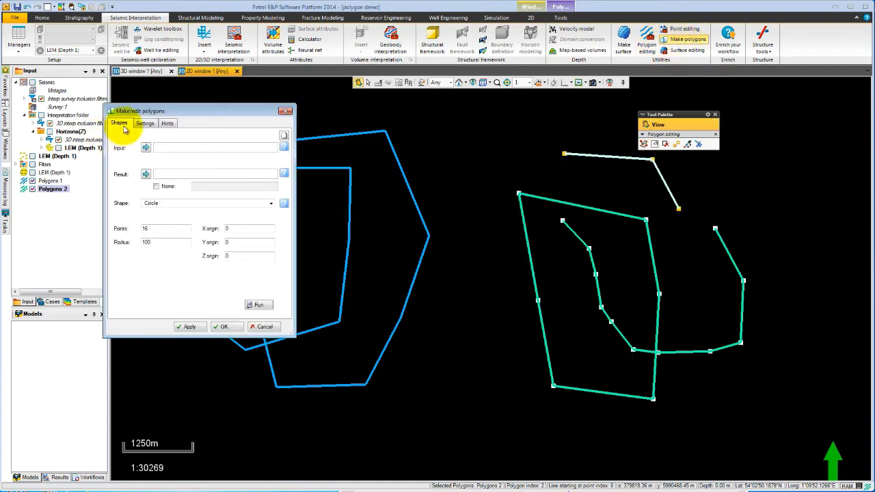
{"action": "left_click", "coordinate": [175, 203]}
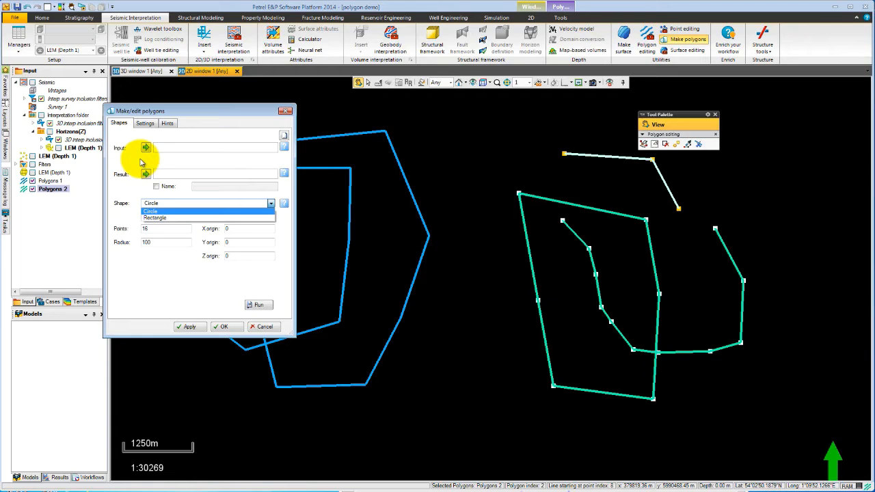
{"action": "left_click", "coordinate": [147, 124]}
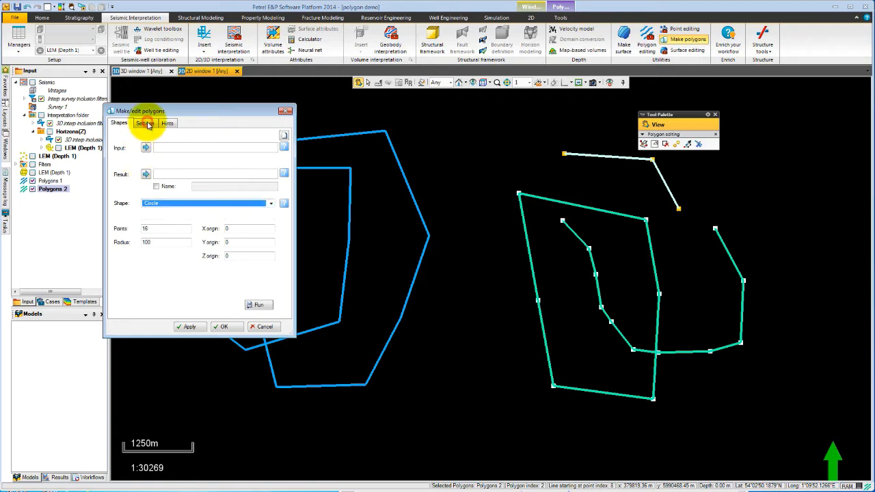
{"action": "left_click", "coordinate": [147, 124]}
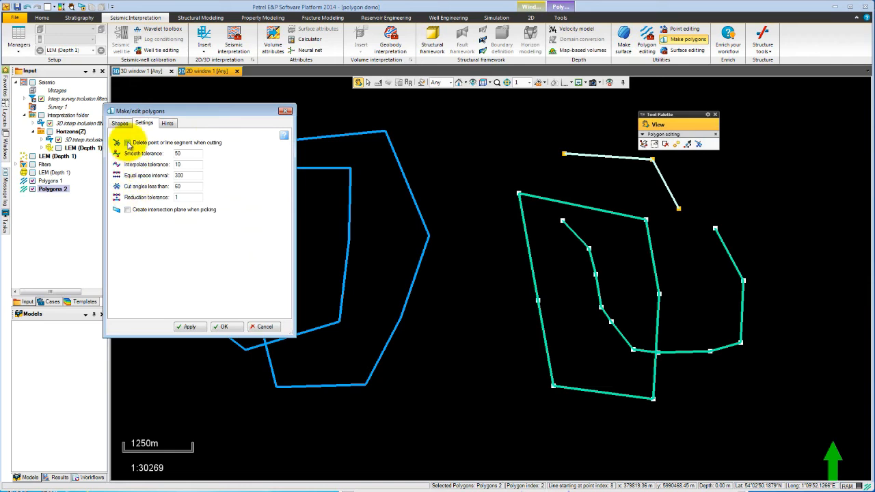
{"action": "left_click", "coordinate": [127, 143]}
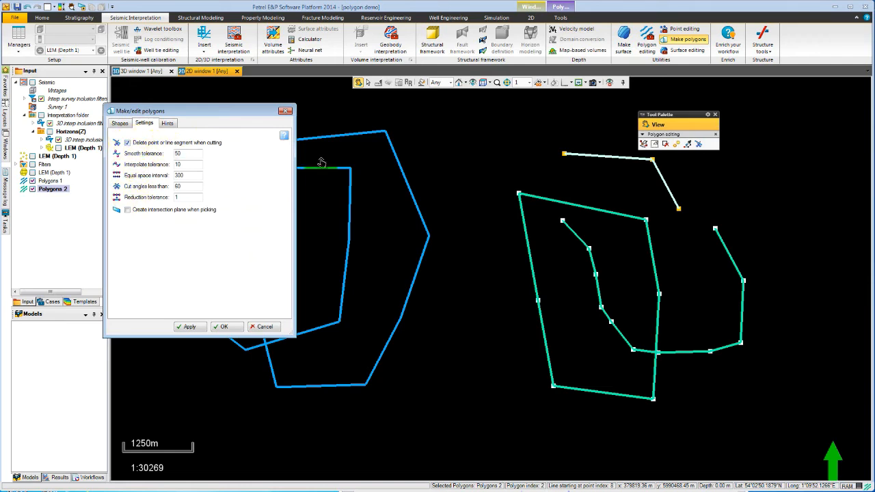
{"action": "left_click", "coordinate": [644, 340]}
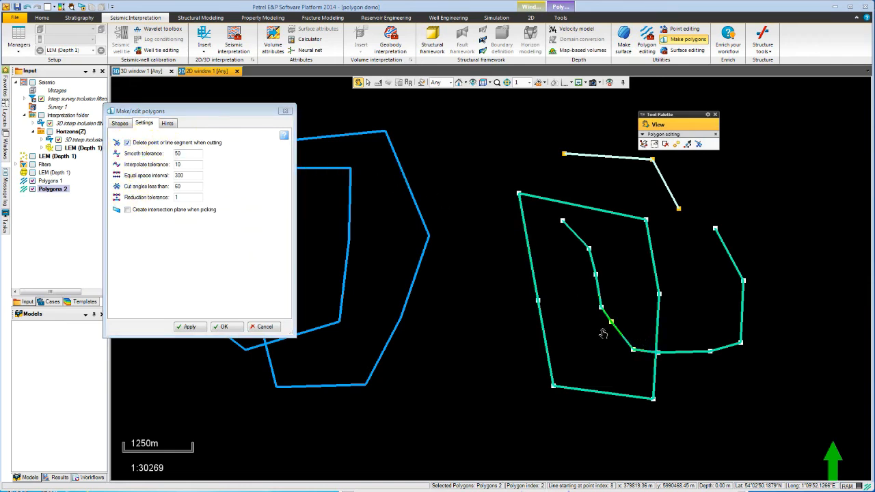
{"action": "left_click", "coordinate": [226, 328]}
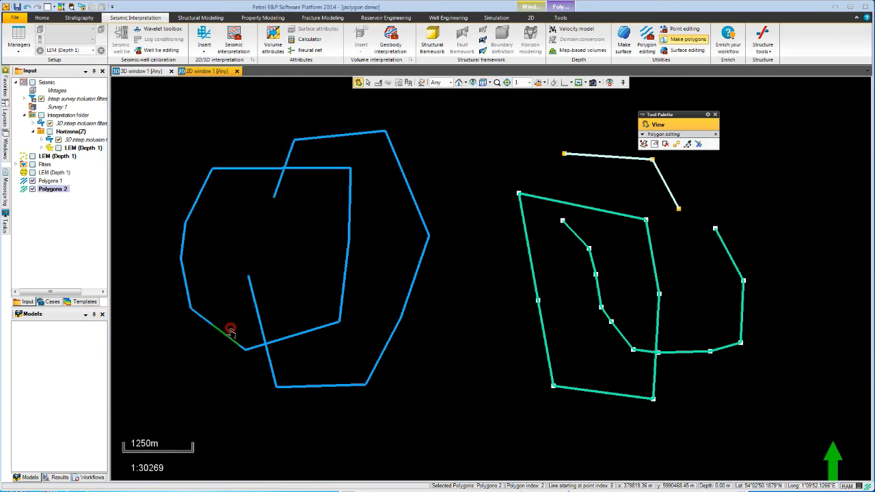
Cut out the short southeastern segment of the open Polygons 2 line with Delete on cut enabled
{"action": "left_click", "coordinate": [698, 144]}
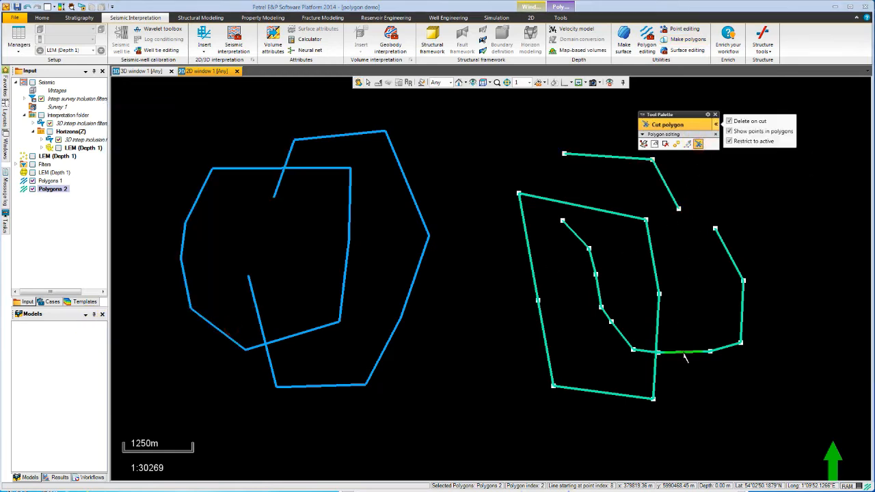
{"action": "left_click", "coordinate": [727, 350]}
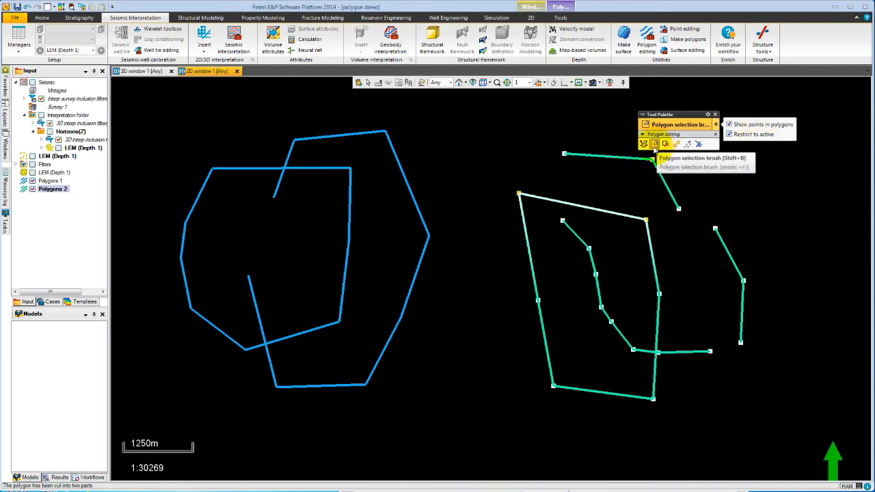
Brush-select points on several Polygons 2 lines and, with Restrict to active turned off, on the eastern side of Polygons 1
{"action": "left_click", "coordinate": [564, 155]}
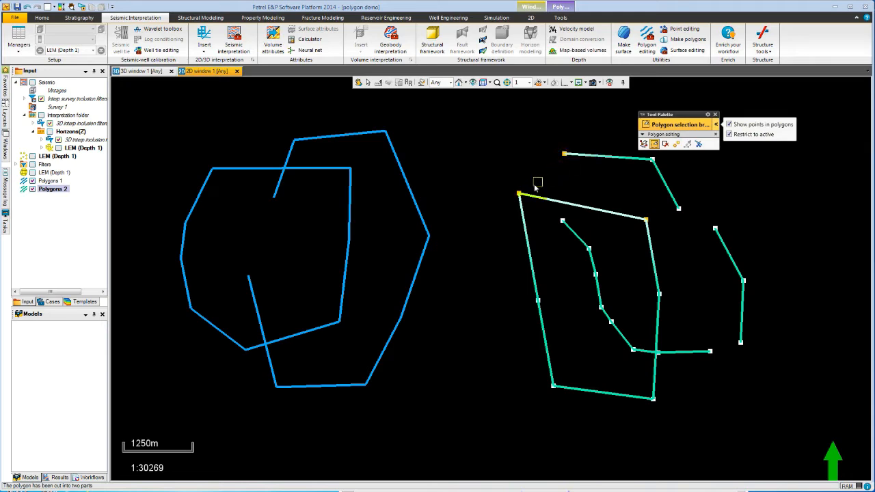
{"action": "mouse_move", "coordinate": [540, 327]}
{"action": "left_mouse_down"}
{"action": "mouse_move", "coordinate": [552, 385]}
{"action": "mouse_move", "coordinate": [661, 400]}
{"action": "left_mouse_up"}
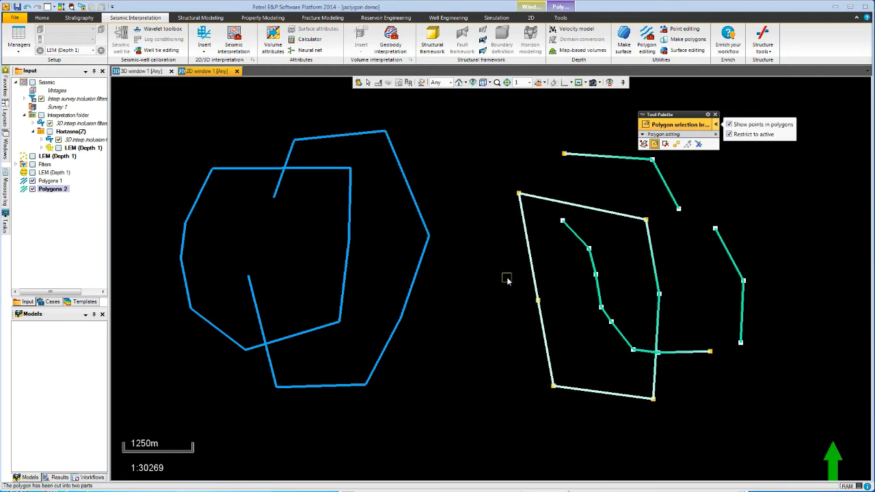
{"action": "left_click", "coordinate": [729, 135]}
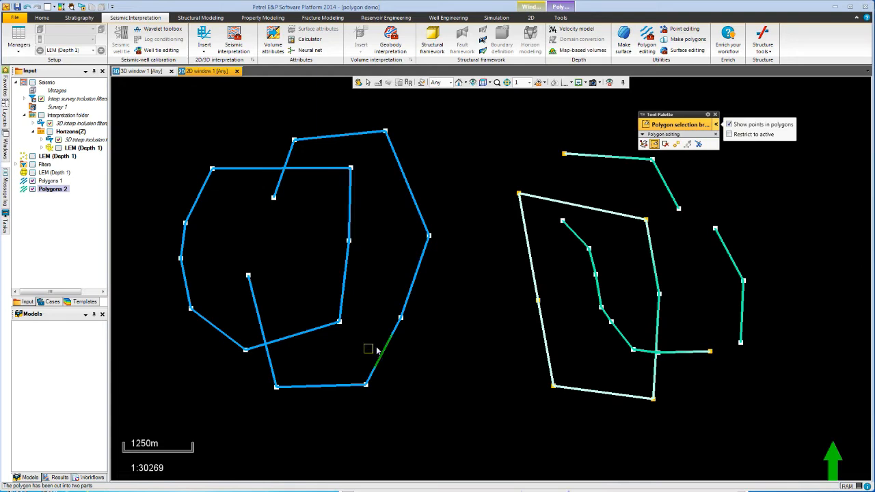
{"action": "left_click_drag", "start_coordinate": [402, 322], "coordinate": [430, 237]}
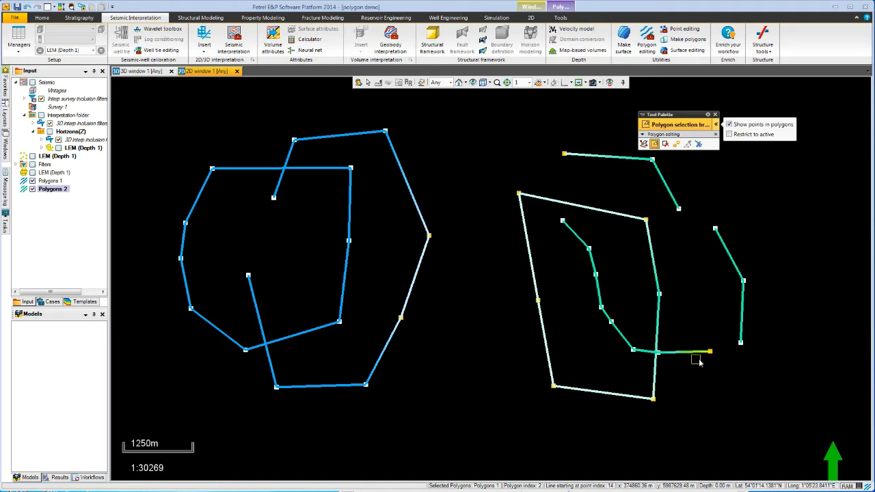
{"action": "mouse_move", "coordinate": [718, 351]}
{"action": "left_mouse_down"}
{"action": "mouse_move", "coordinate": [756, 346]}
{"action": "mouse_move", "coordinate": [746, 286]}
{"action": "left_mouse_up"}
Switch to Polygon editing, make Polygons 1 active and shift its whole open outer line slightly east
{"action": "left_click", "coordinate": [643, 144]}
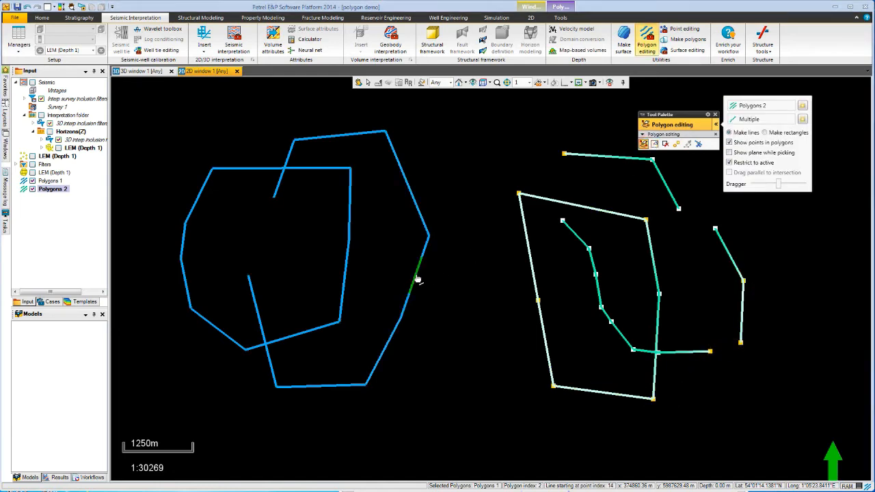
{"action": "left_click", "coordinate": [418, 280]}
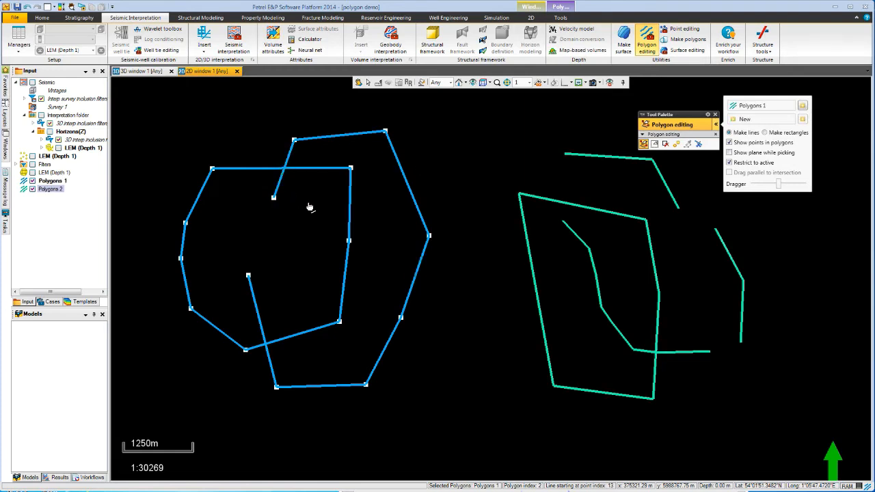
{"action": "left_click", "coordinate": [420, 271]}
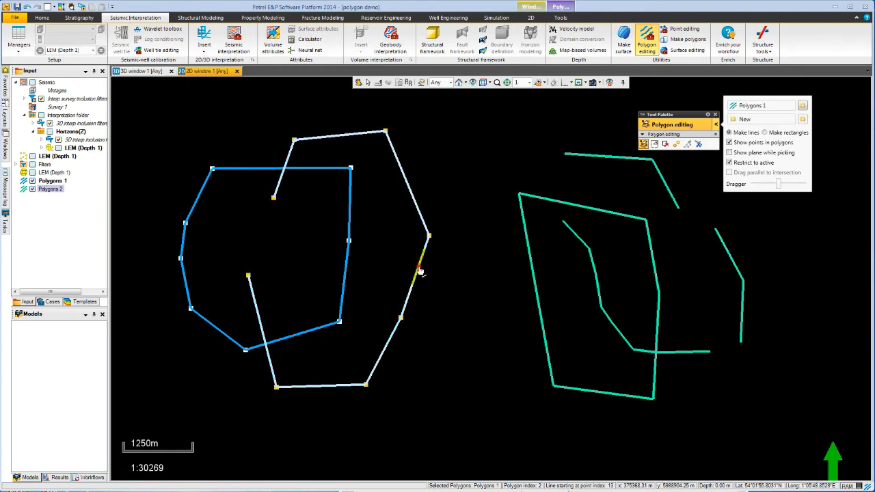
{"action": "mouse_move", "coordinate": [420, 271]}
{"action": "left_mouse_down"}
{"action": "mouse_move", "coordinate": [468, 295]}
{"action": "mouse_move", "coordinate": [433, 272]}
{"action": "left_mouse_up"}
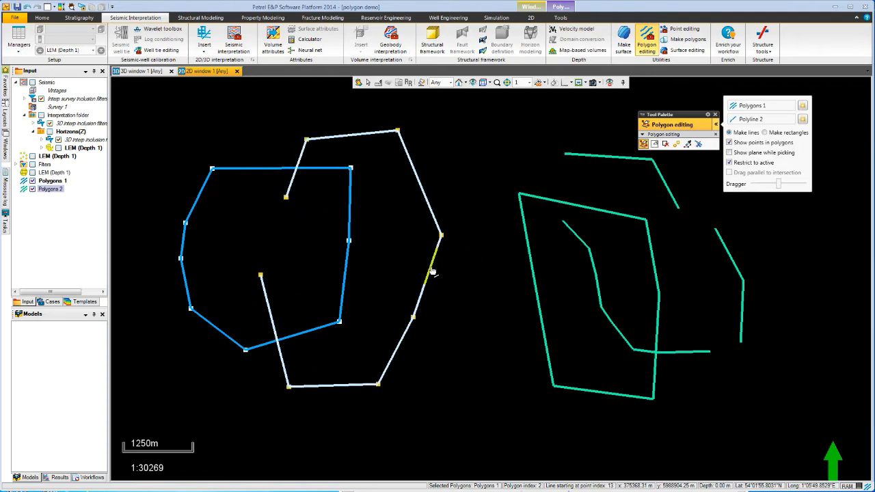
Deselect the open Polygons 1 line and select just two adjacent points on its eastern side
{"action": "left_click", "coordinate": [457, 285]}
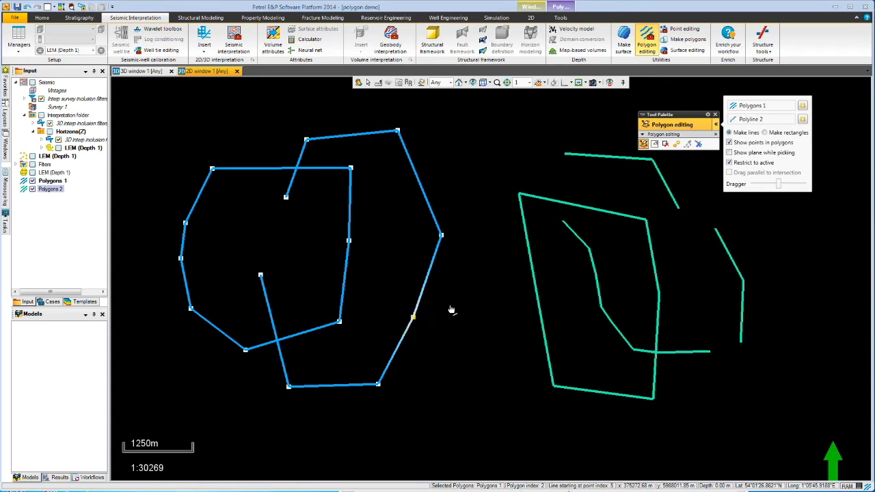
{"action": "left_click", "coordinate": [442, 239]}
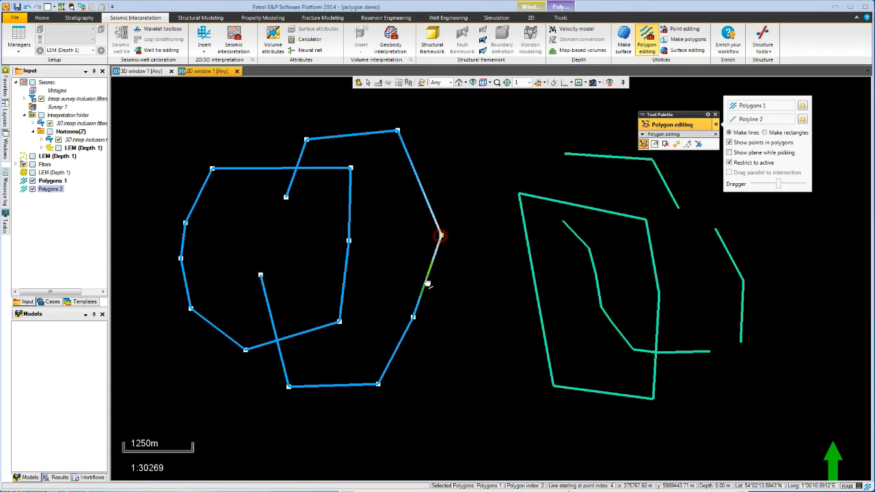
{"action": "left_click", "coordinate": [414, 319]}
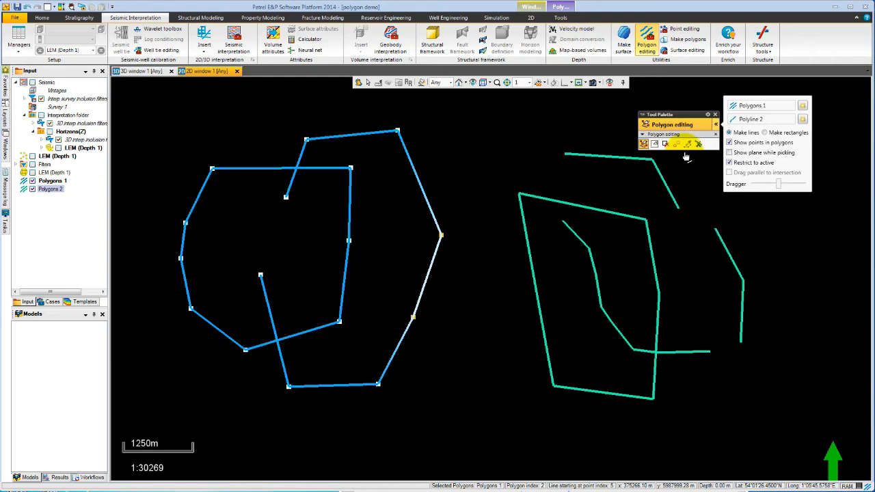
Make Polygons 2 active and examine the editing options available for its separated northern line
{"action": "left_click", "coordinate": [668, 193]}
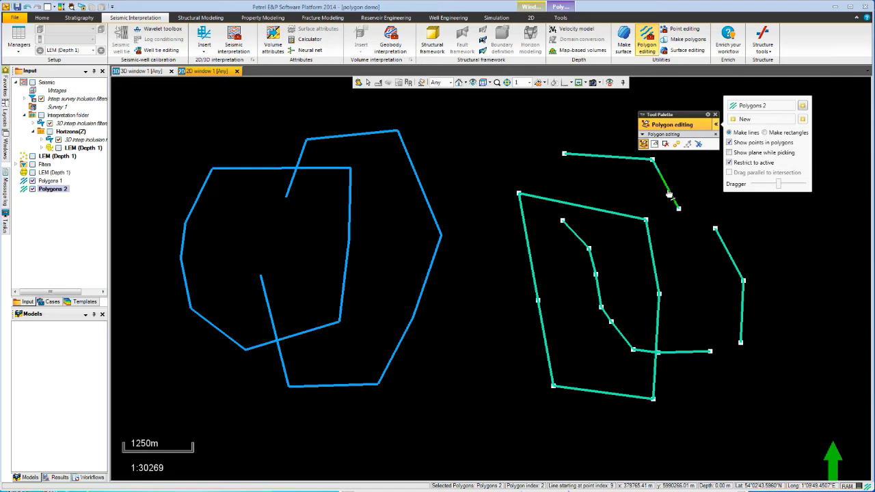
{"action": "right_click", "coordinate": [669, 194]}
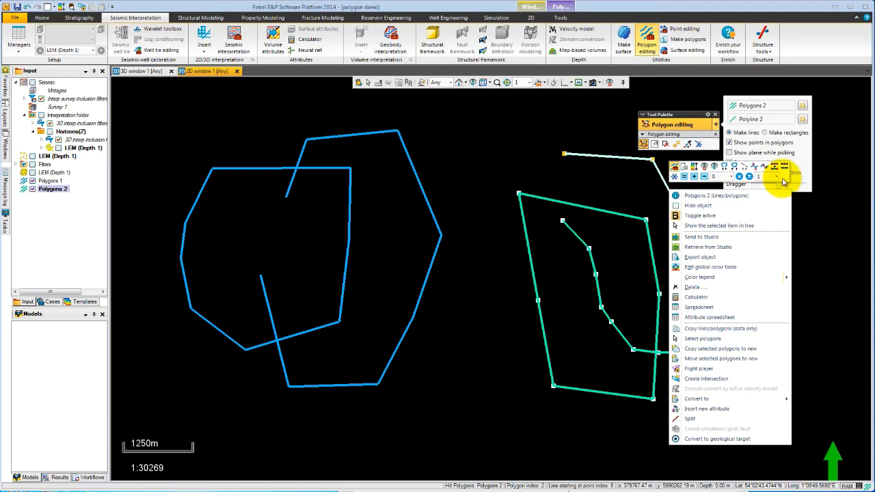
{"action": "left_click", "coordinate": [645, 189]}
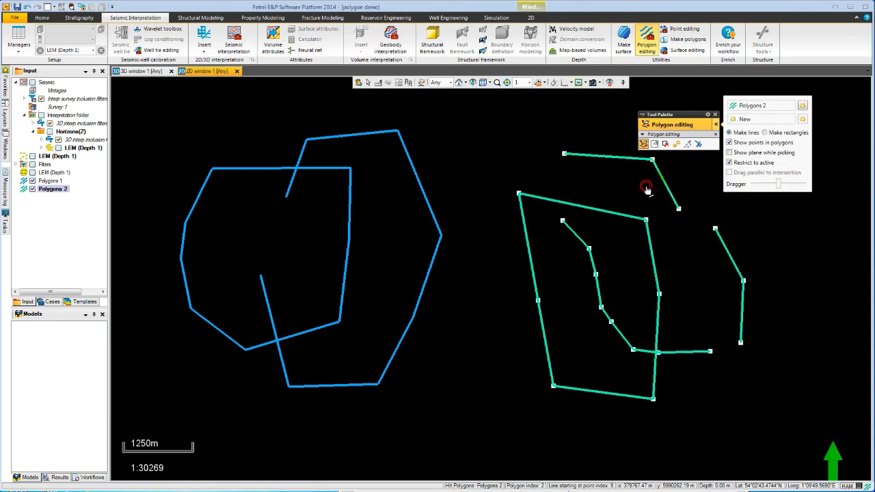
Join the northern and eastern open lines of Polygons 2 at their facing ends and close the joined line
{"action": "left_click", "coordinate": [680, 213]}
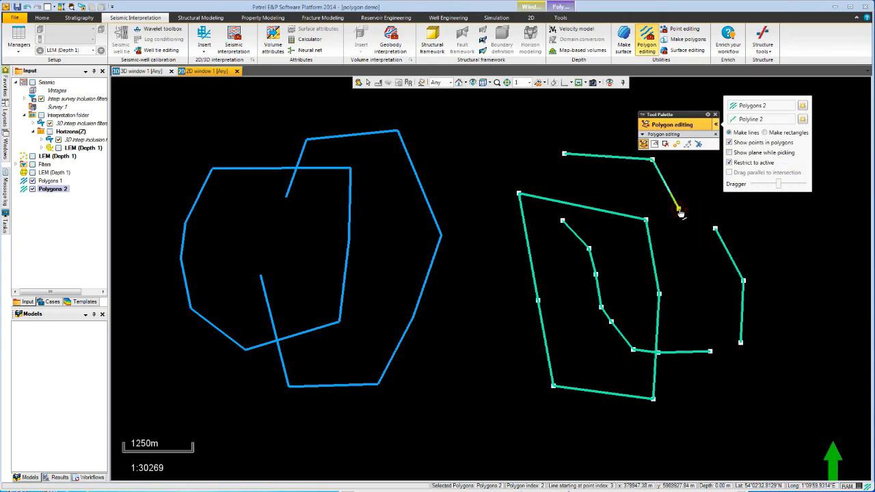
{"action": "right_click", "coordinate": [717, 233]}
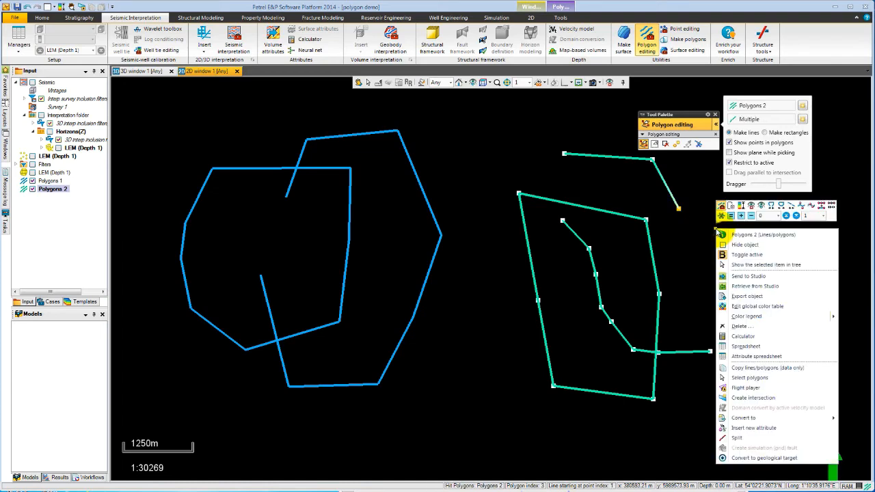
{"action": "left_click", "coordinate": [791, 207]}
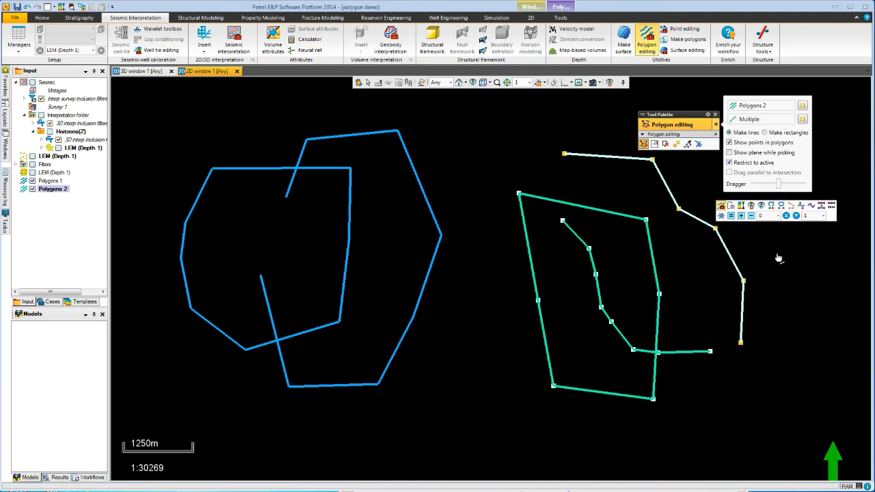
{"action": "left_click", "coordinate": [730, 265]}
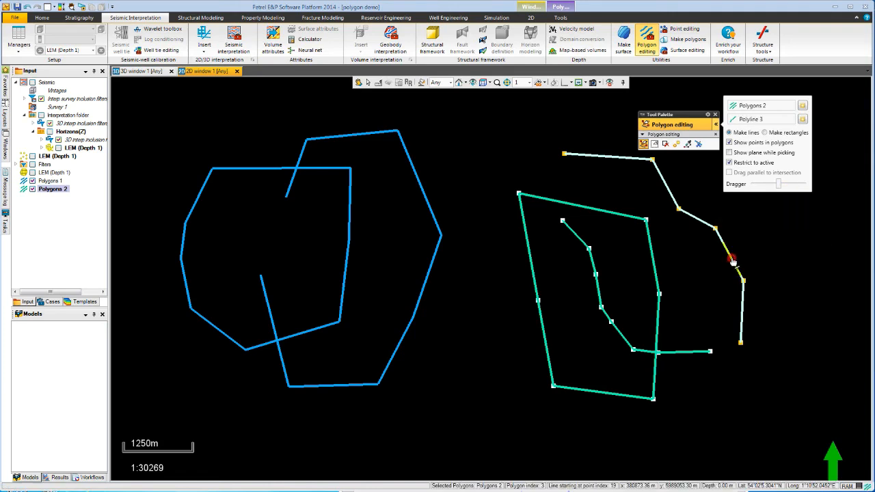
{"action": "right_click", "coordinate": [732, 262]}
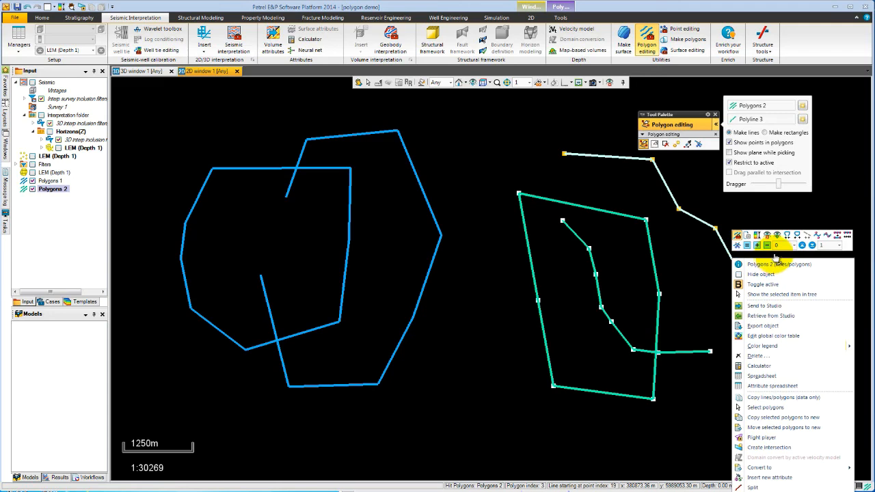
{"action": "left_click", "coordinate": [789, 235]}
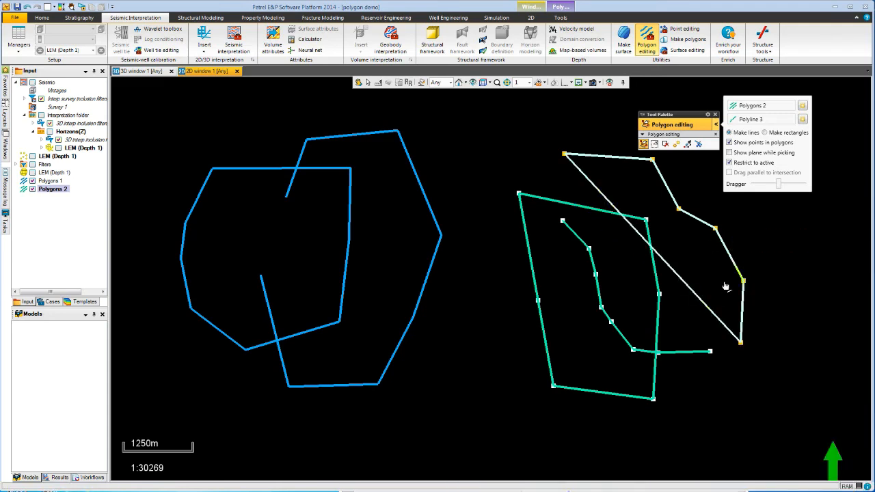
Smooth the closed northeastern polygon of Polygons 2 and refine its points by interpolation and equal spacing
{"action": "right_click", "coordinate": [698, 224]}
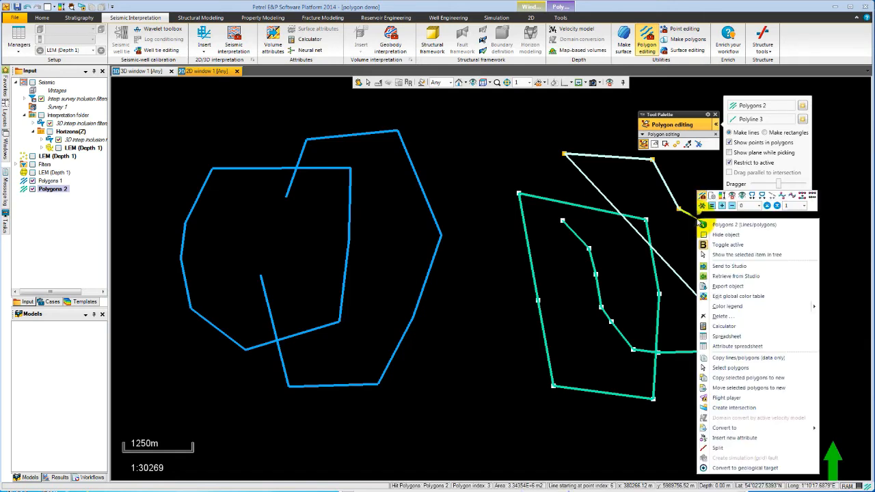
{"action": "left_click", "coordinate": [783, 198]}
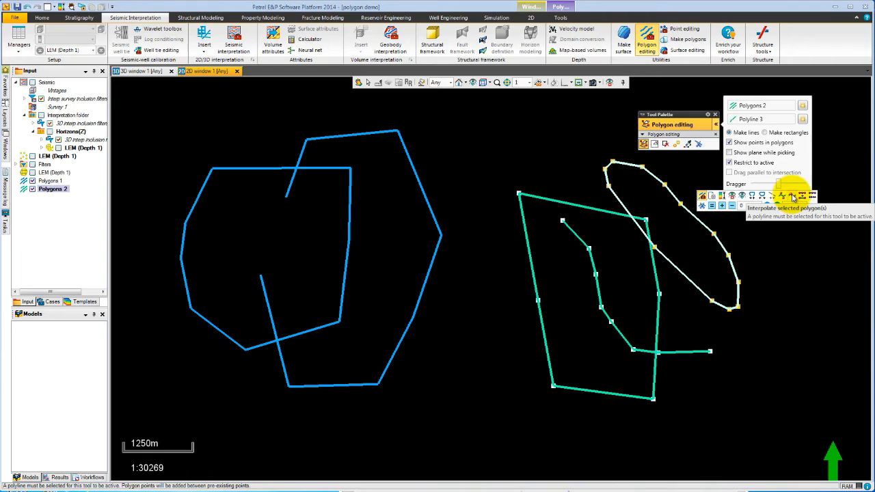
{"action": "left_click", "coordinate": [791, 197]}
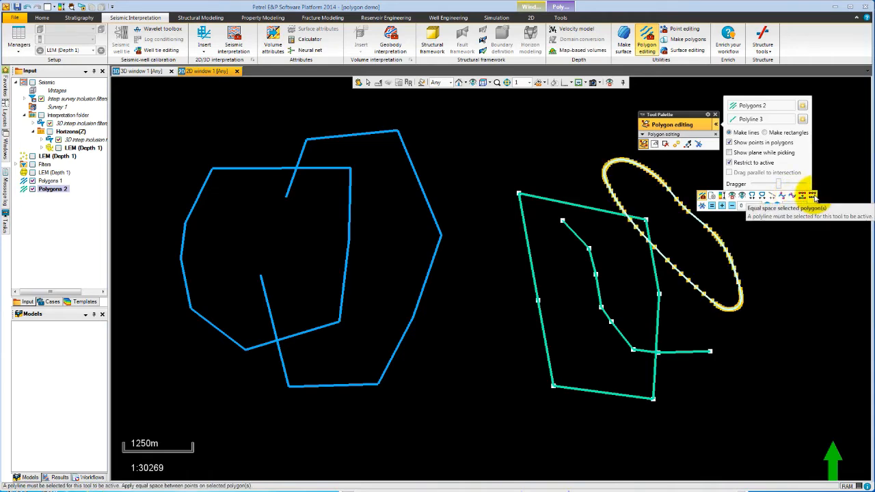
{"action": "left_click", "coordinate": [812, 197]}
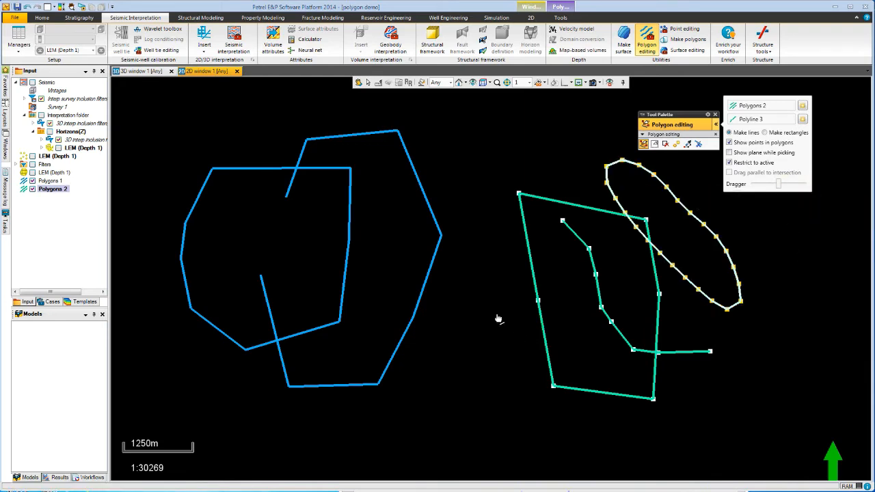
Make Polygons 1 active, select its whole open outer line and assign a Z-value of 0 to all its points
{"action": "left_click", "coordinate": [431, 275]}
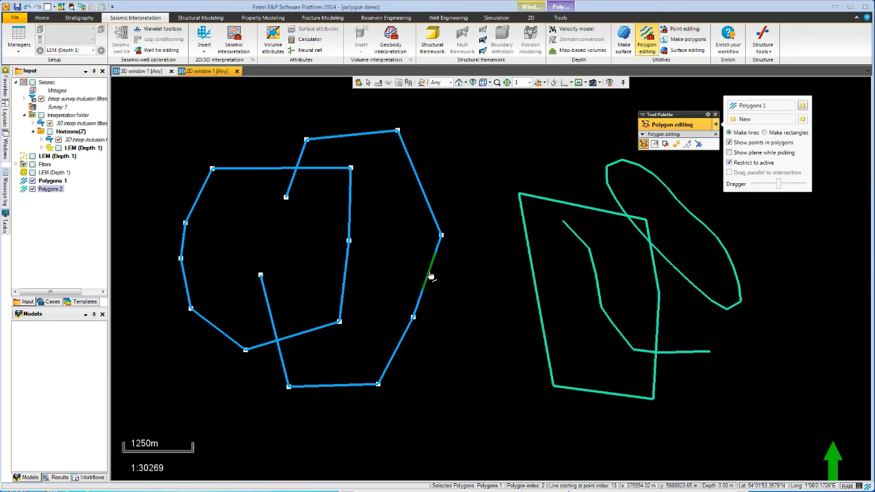
{"action": "left_click", "coordinate": [431, 276]}
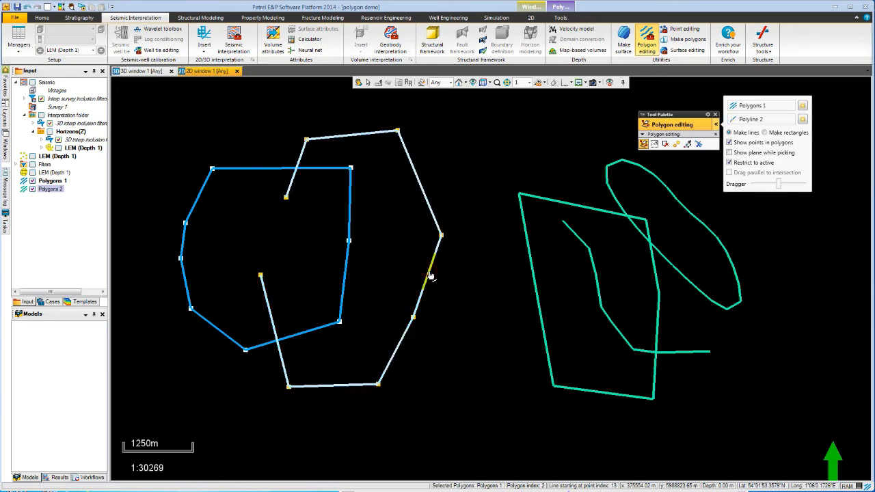
{"action": "right_click", "coordinate": [430, 275]}
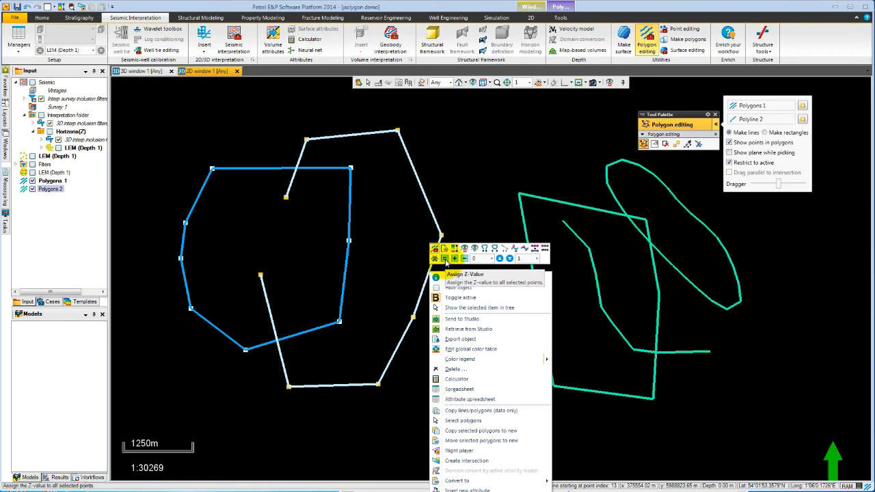
{"action": "left_click", "coordinate": [446, 260]}
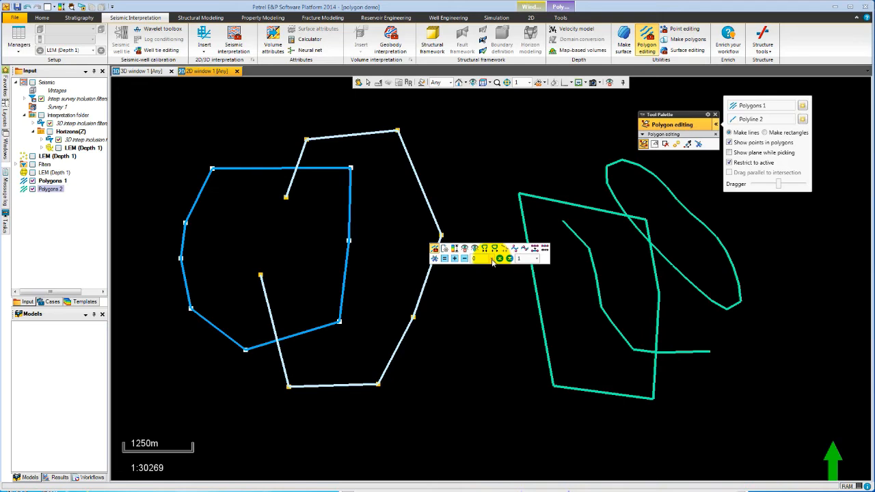
Raise the Z-value setting to 5 in steps of 1, set the increment to 5 and raise the value to 10
{"action": "left_click", "coordinate": [492, 260]}
{"action": "left_click", "coordinate": [503, 259]}
{"action": "left_click", "coordinate": [503, 259]}
{"action": "left_click", "coordinate": [503, 259]}
{"action": "left_click", "coordinate": [503, 259]}
{"action": "left_click", "coordinate": [503, 259]}
{"action": "left_click", "coordinate": [540, 263]}
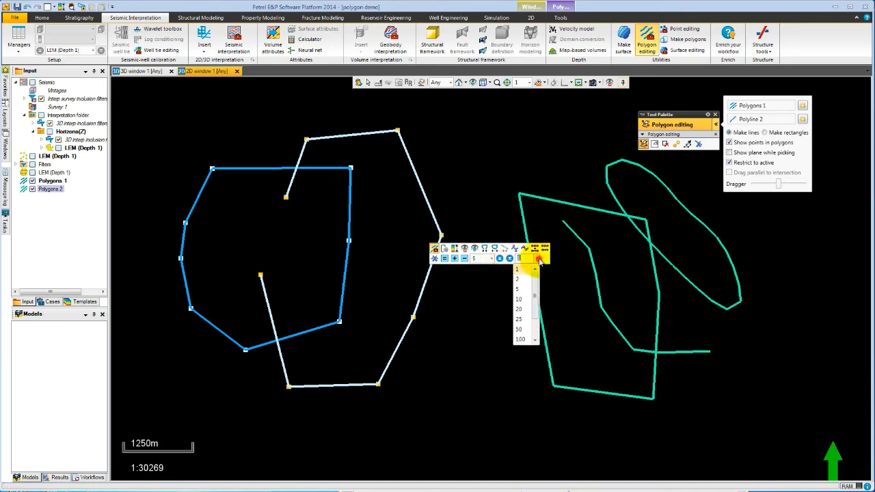
{"action": "left_click", "coordinate": [521, 292]}
{"action": "left_click", "coordinate": [501, 260]}
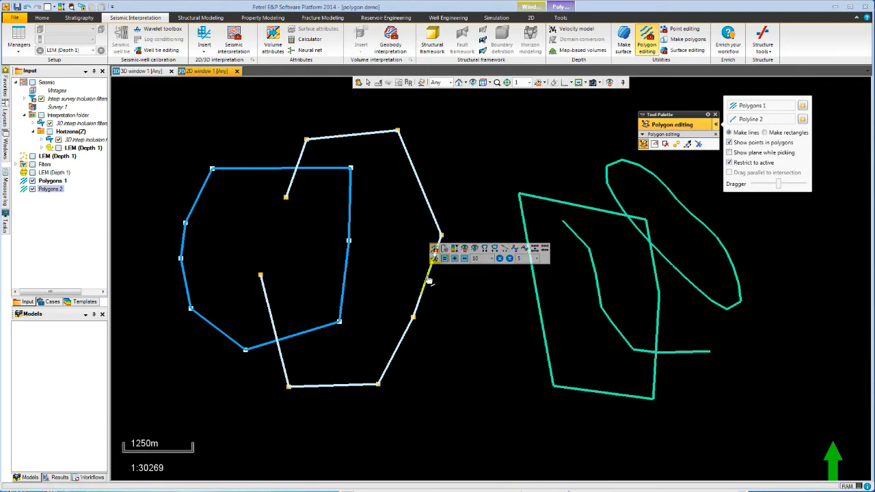
Select the closed Polygons 1 polygon, raise the Z-value setting to 15 and assign it to all the polygon's points
{"action": "right_click", "coordinate": [348, 276]}
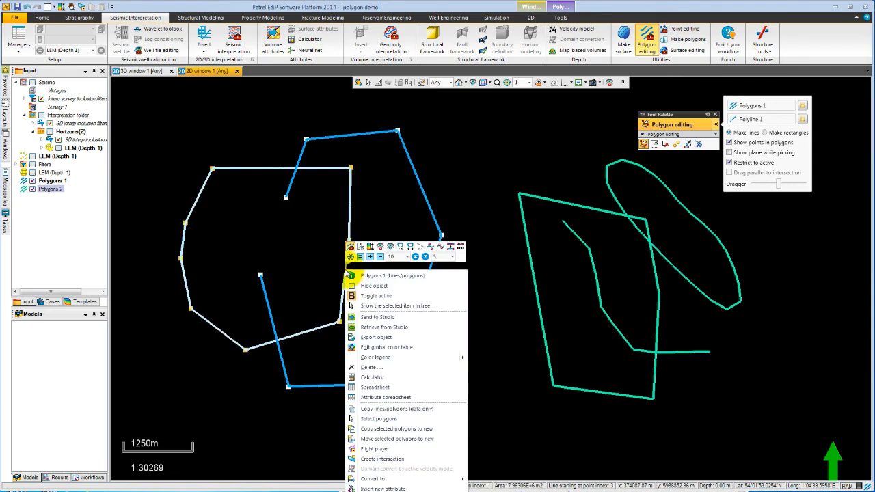
{"action": "left_click", "coordinate": [415, 257]}
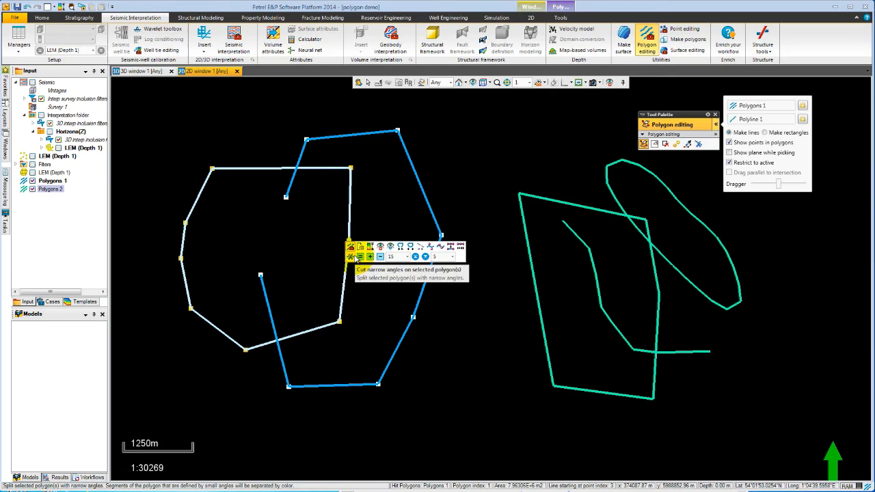
{"action": "left_click", "coordinate": [360, 257]}
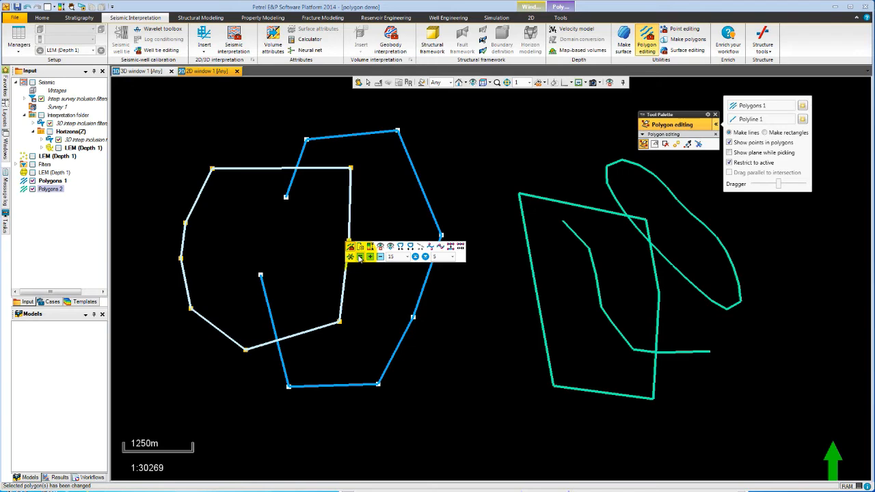
Hide the LEM (Depth 1) points in the 3D window and show Polygons 1 and Polygons 2 in a low oblique view
{"action": "left_click", "coordinate": [142, 71]}
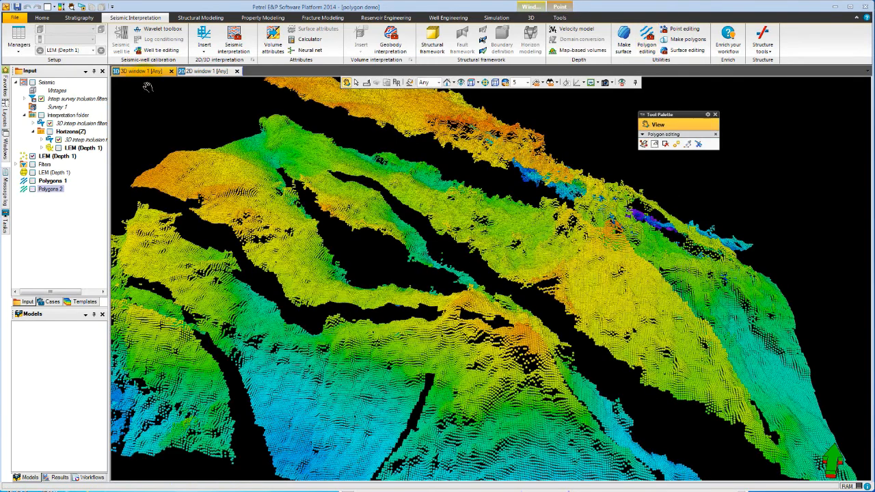
{"action": "left_click", "coordinate": [33, 156]}
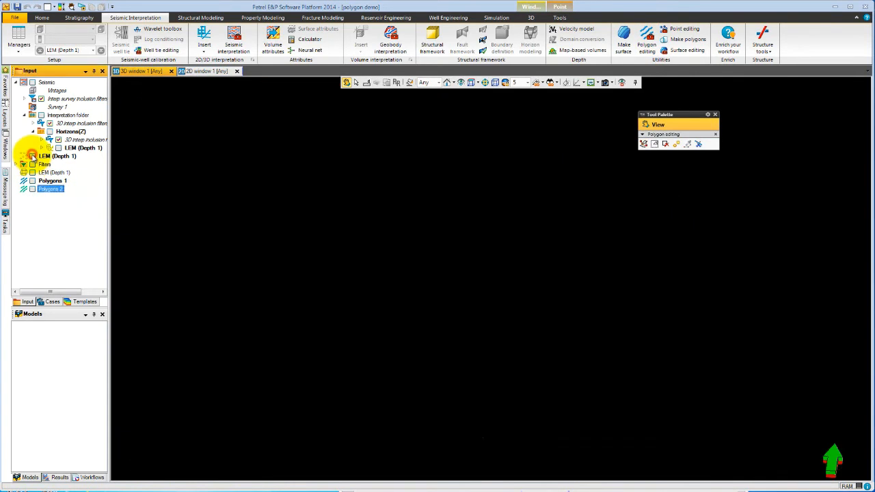
{"action": "left_click", "coordinate": [32, 180]}
{"action": "left_click", "coordinate": [33, 189]}
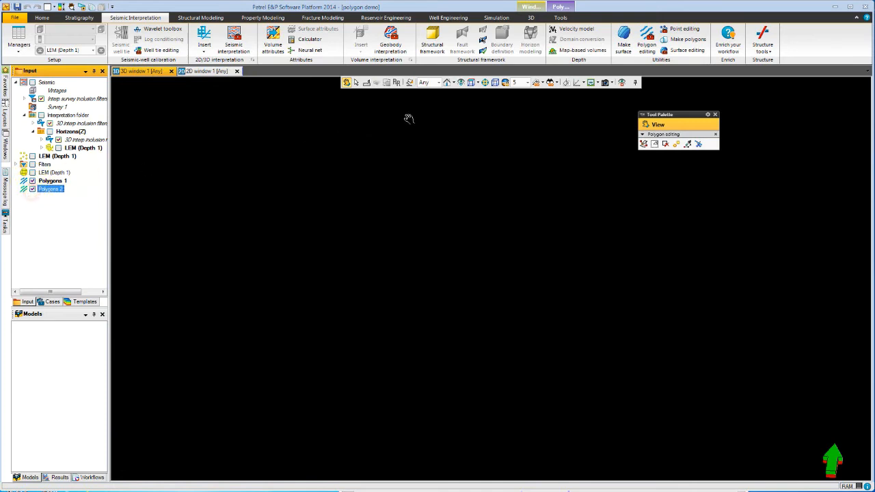
{"action": "left_click", "coordinate": [461, 82]}
{"action": "mouse_move", "coordinate": [479, 354]}
{"action": "left_mouse_down"}
{"action": "mouse_move", "coordinate": [494, 295]}
{"action": "mouse_move", "coordinate": [498, 328]}
{"action": "left_mouse_up"}
{"action": "left_click_drag", "start_coordinate": [489, 181], "coordinate": [539, 316]}
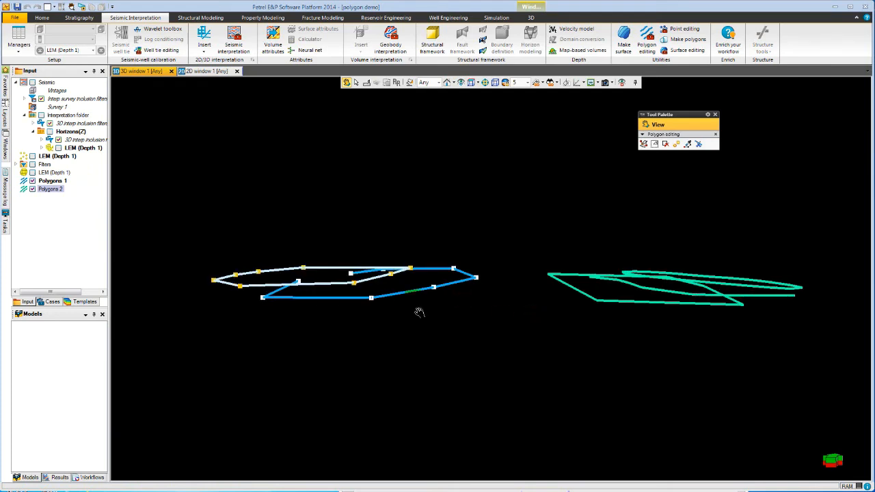
Open the Inspector and check the depths of both Polygons 1 lines and the closed Polygons 2 quadrilateral
{"action": "left_click", "coordinate": [72, 7]}
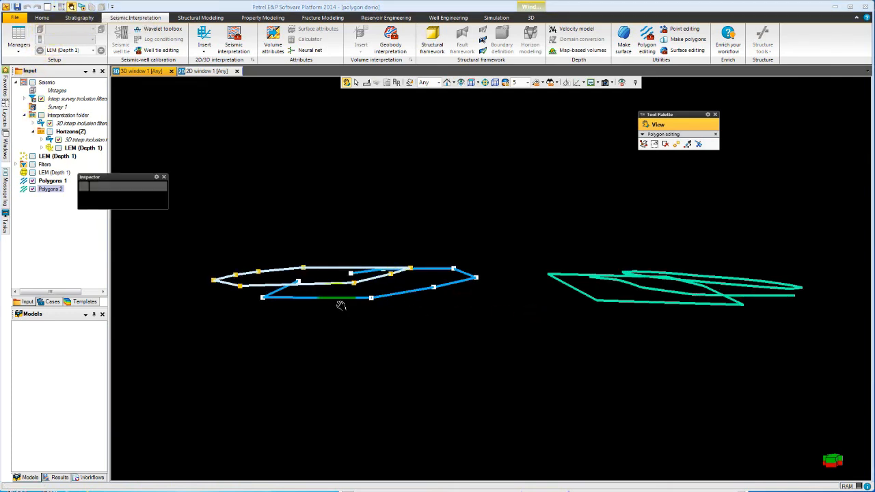
{"action": "key", "text": "Escape"}
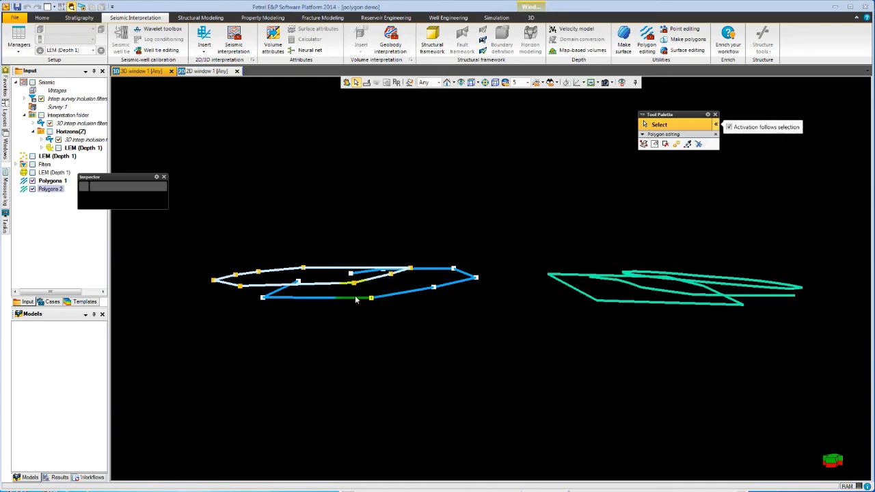
{"action": "left_click", "coordinate": [357, 298]}
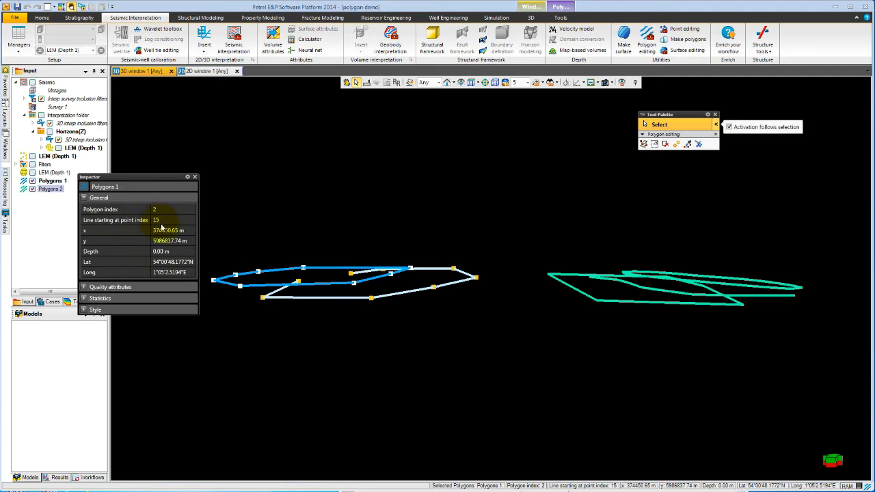
{"action": "left_click", "coordinate": [328, 287]}
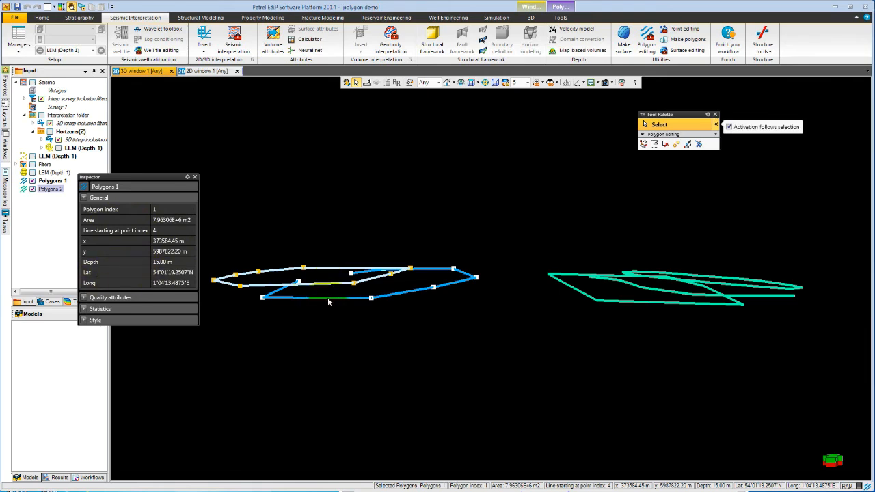
{"action": "left_click", "coordinate": [327, 298]}
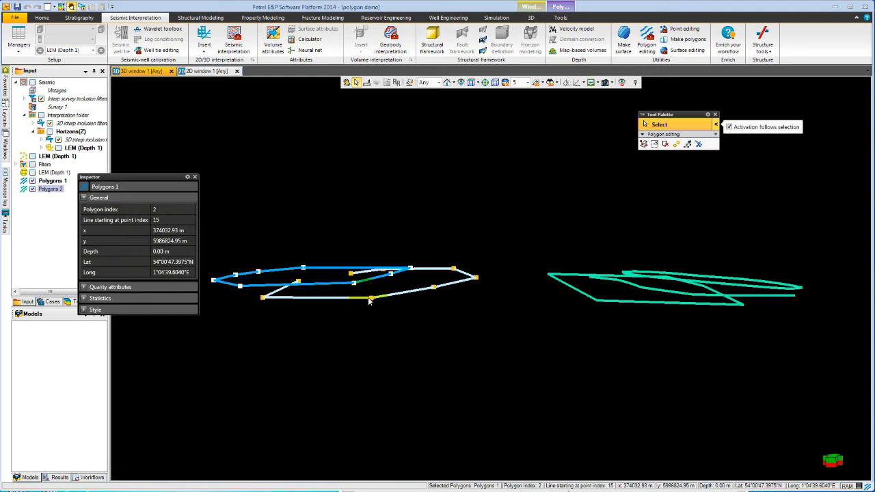
{"action": "left_click", "coordinate": [608, 301]}
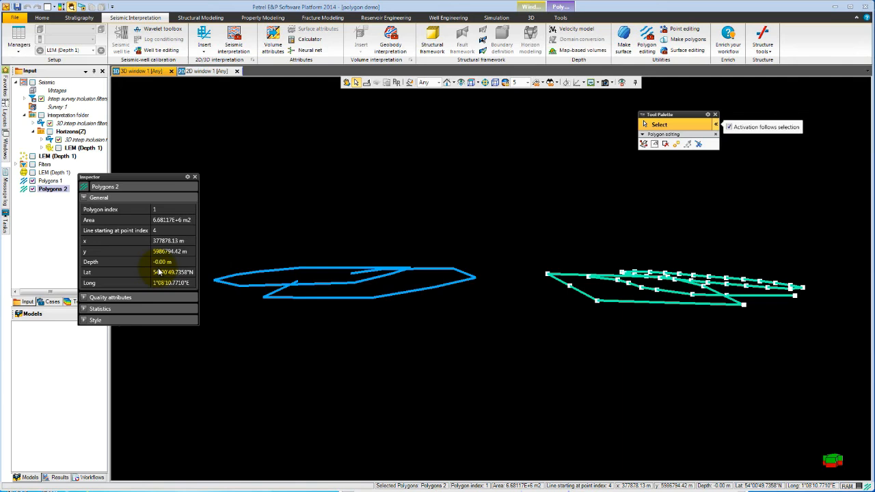
Using Polygon editing, move the closed Polygons 1 polygon vertically upward by about 109 m and shift its open line downward
{"action": "double_click", "coordinate": [342, 283]}
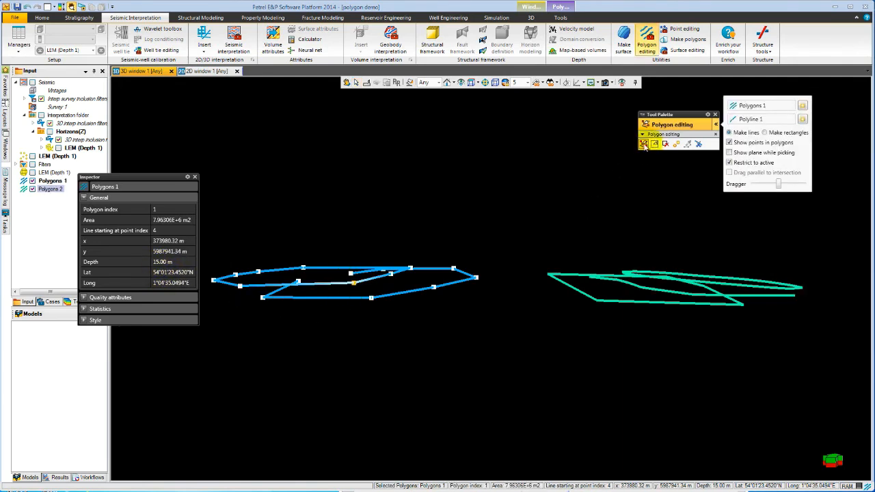
{"action": "left_click", "coordinate": [326, 286]}
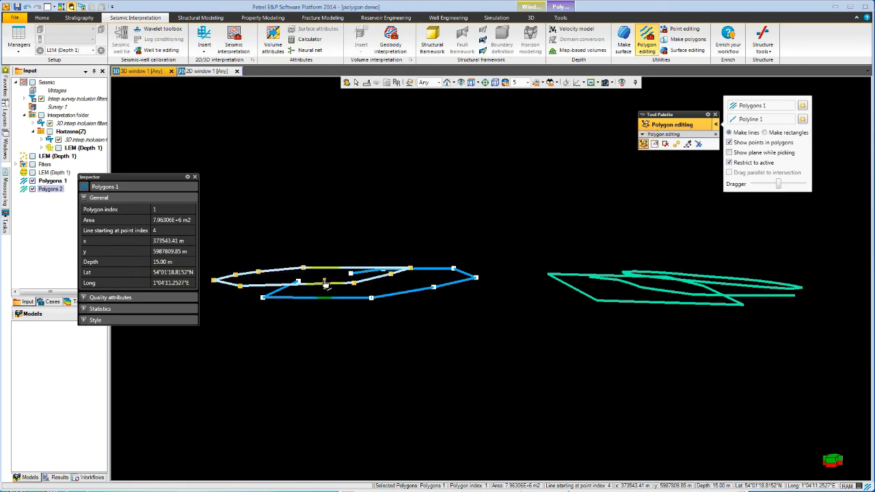
{"action": "left_click_drag", "start_coordinate": [326, 283], "coordinate": [322, 246]}
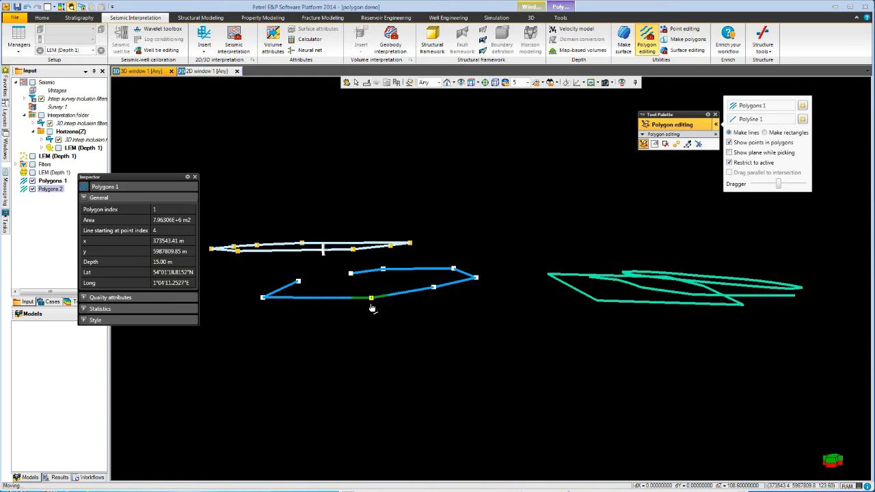
{"action": "left_click", "coordinate": [361, 298]}
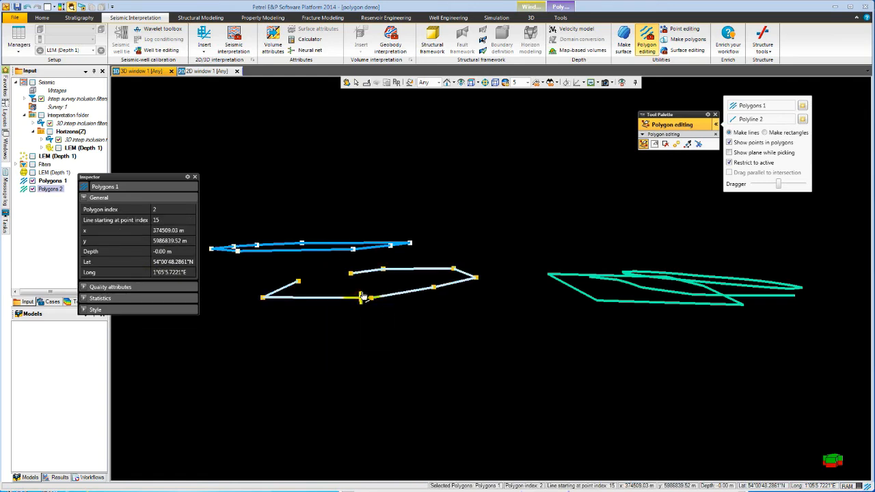
Select three neighbouring points on the closed Polygons 2 quadrilateral and move them vertically downward by about 155.5 m
{"action": "left_click", "coordinate": [587, 295]}
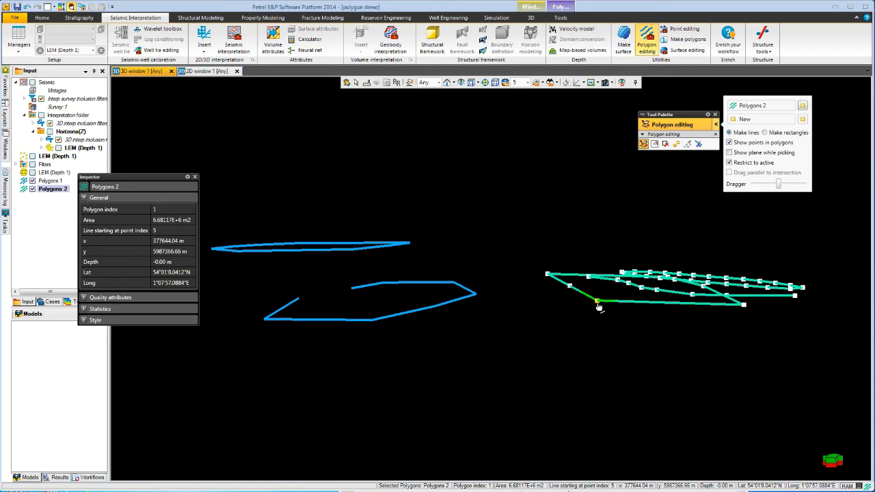
{"action": "left_click", "coordinate": [595, 301]}
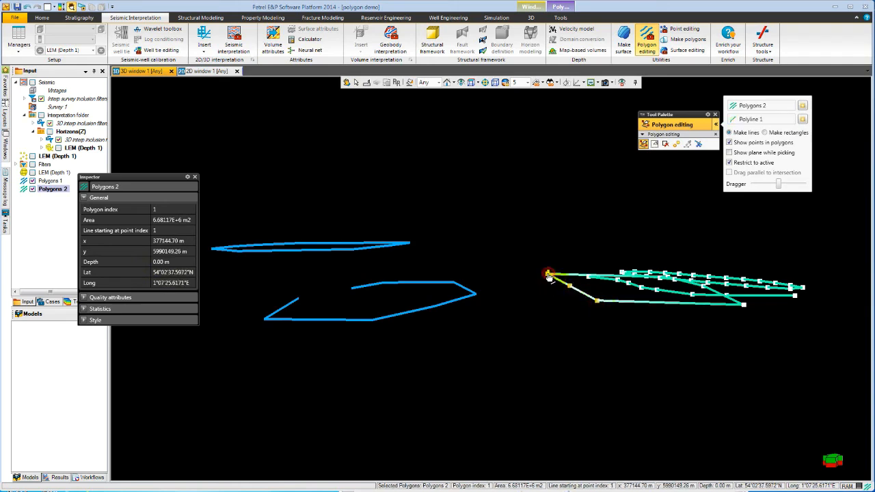
{"action": "left_click_drag", "start_coordinate": [548, 275], "coordinate": [547, 312]}
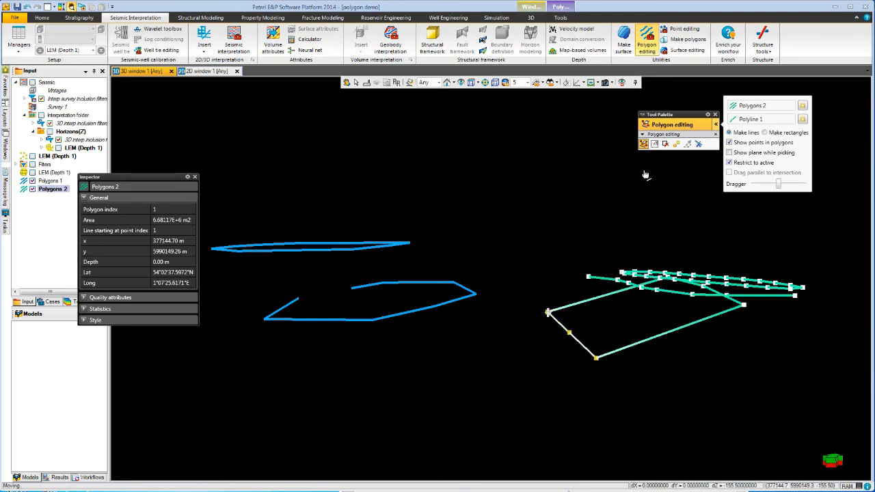
Add the first points of the open Polygons 2 line with the Polygon selection brush and move all selected points about 128 m upward
{"action": "left_click", "coordinate": [654, 144]}
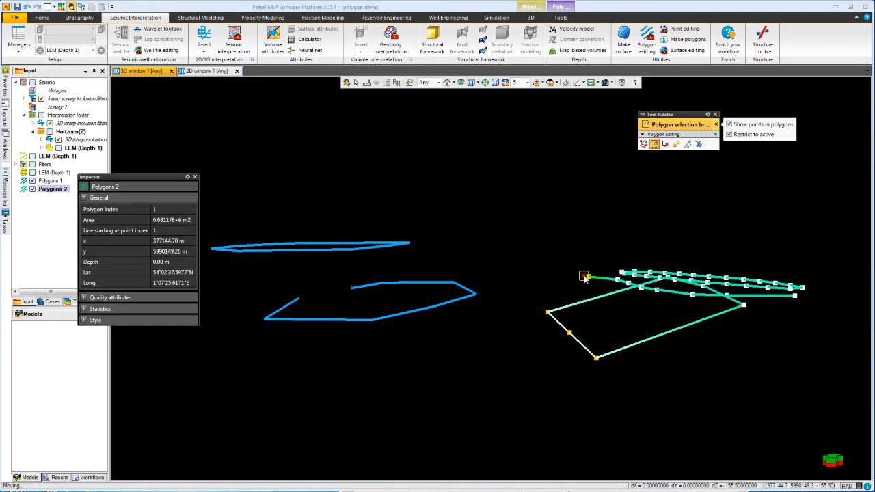
{"action": "left_click_drag", "start_coordinate": [676, 295], "coordinate": [696, 296]}
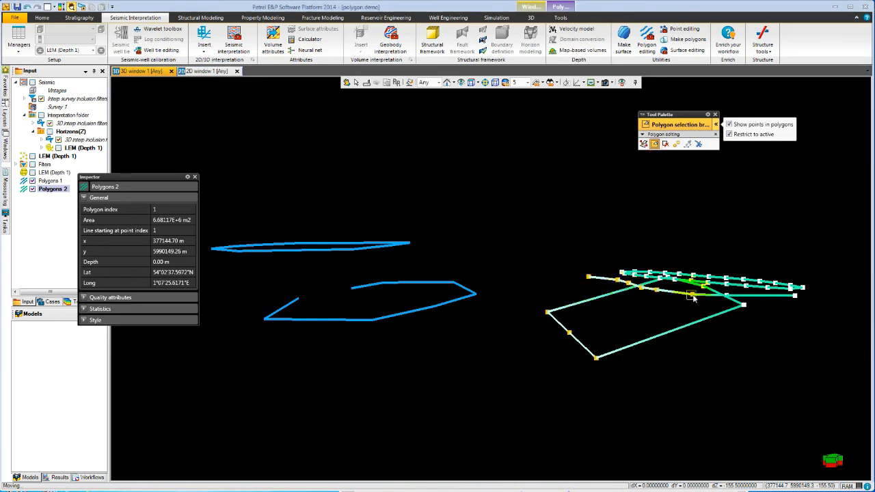
{"action": "left_click", "coordinate": [644, 143]}
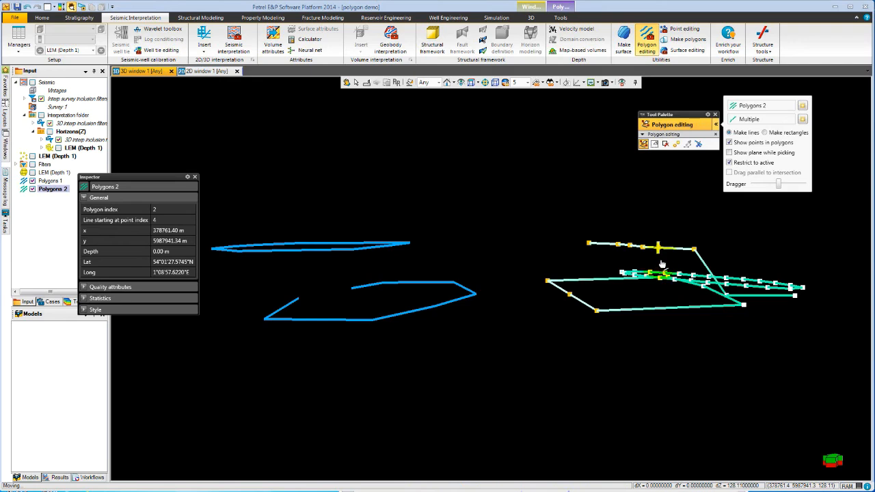
Select the open Polygons 1 line, lower the Z-value setting to -20 and assign it to all the line's points
{"action": "left_click", "coordinate": [430, 312]}
{"action": "right_click", "coordinate": [430, 312]}
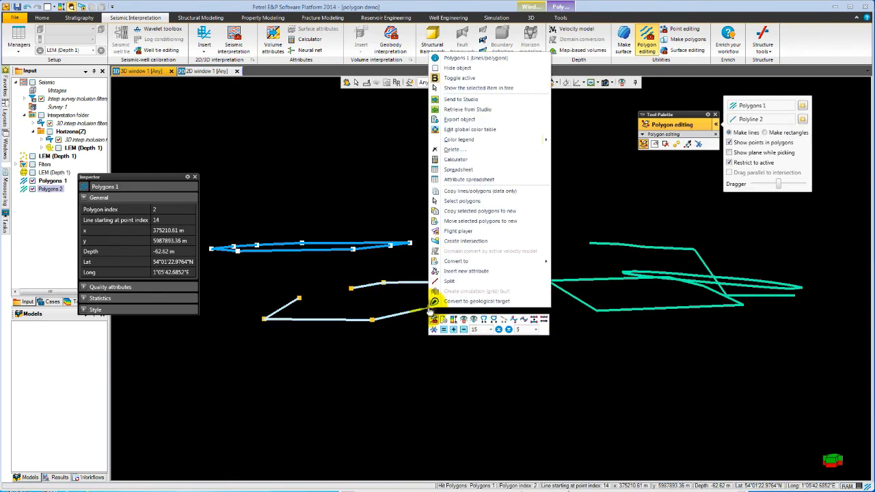
{"action": "left_click", "coordinate": [509, 329]}
{"action": "left_click", "coordinate": [510, 330]}
{"action": "left_click", "coordinate": [509, 331]}
{"action": "left_click", "coordinate": [510, 331]}
{"action": "left_click", "coordinate": [509, 331]}
{"action": "left_click", "coordinate": [509, 330]}
{"action": "left_click", "coordinate": [509, 330]}
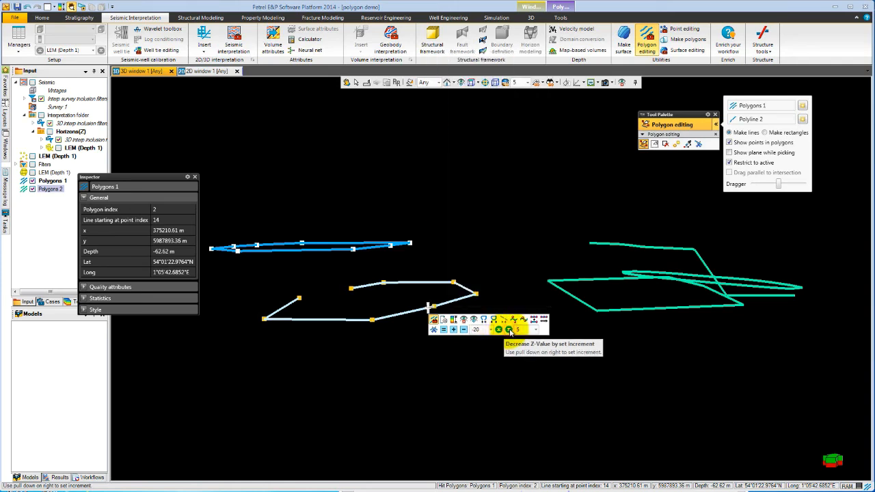
{"action": "left_click", "coordinate": [443, 331]}
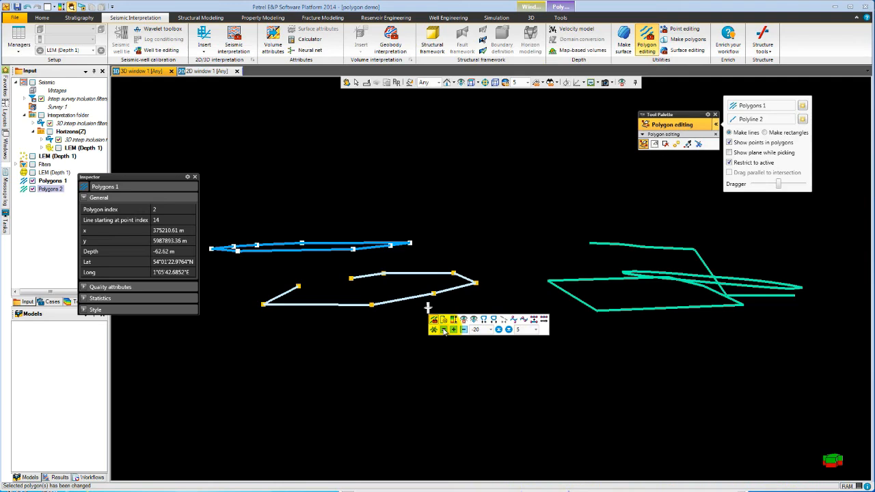
Hide Polygons 1 and Polygons 2 and show the LEM (Depth 1) points close up in an oblique 3D view
{"action": "left_click", "coordinate": [24, 246]}
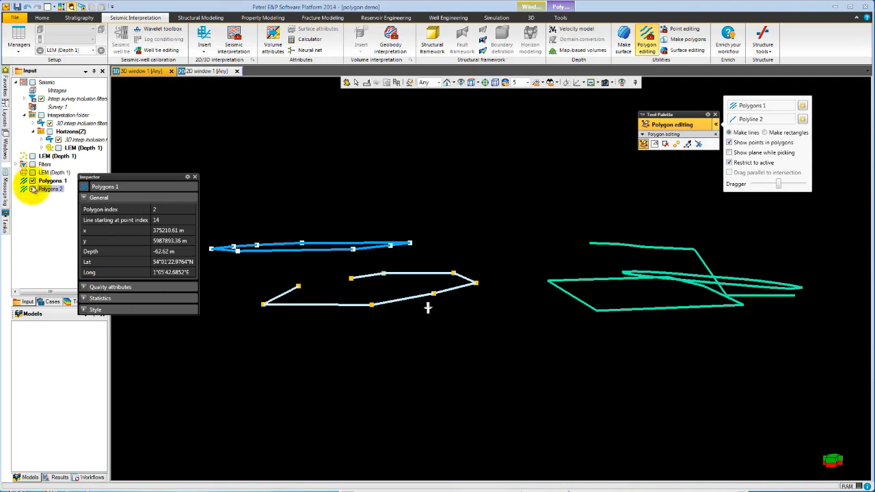
{"action": "left_click", "coordinate": [33, 181]}
{"action": "left_click", "coordinate": [32, 189]}
{"action": "left_click", "coordinate": [32, 156]}
{"action": "key", "text": "v"}
{"action": "left_click_drag", "start_coordinate": [505, 260], "coordinate": [479, 341]}
{"action": "scroll", "coordinate": [480, 341], "scroll_direction": "up", "scroll_amount": 5}
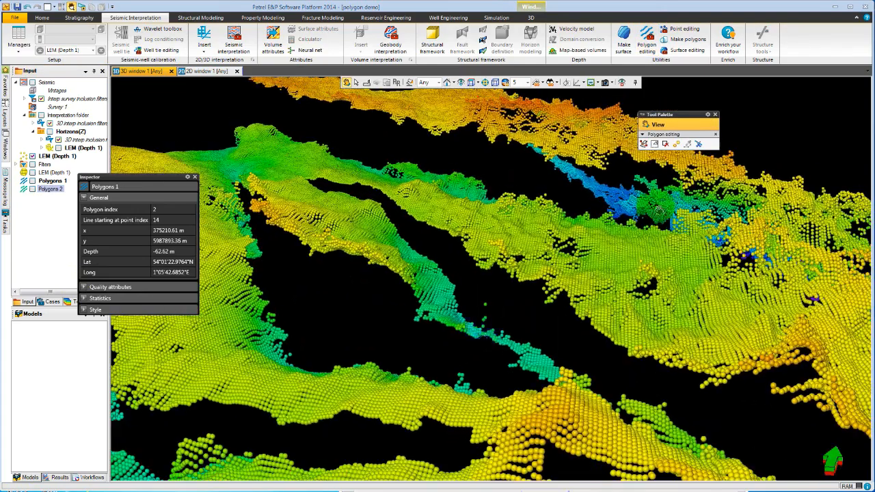
Use Point editing to select an isolated LEM (Depth 1) point, and box-select and delete the patch along the central gap's upper edge
{"action": "left_click", "coordinate": [681, 29]}
{"action": "left_click", "coordinate": [682, 30]}
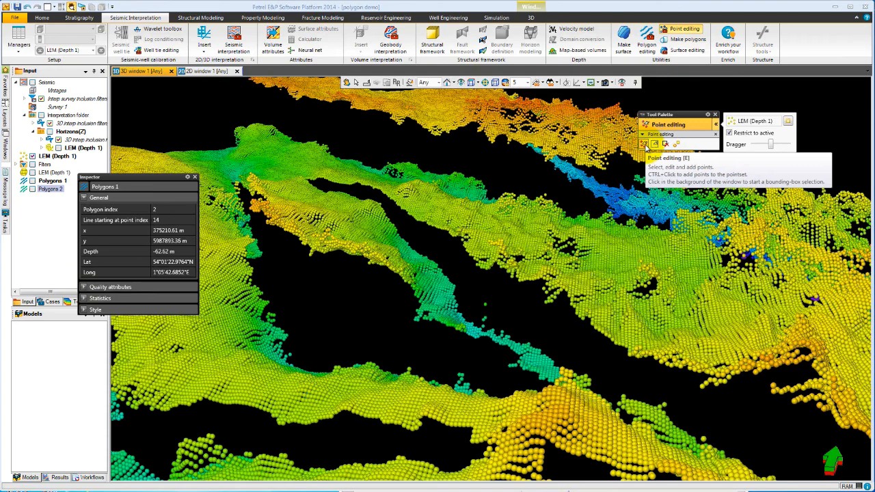
{"action": "left_click", "coordinate": [513, 281]}
{"action": "left_click", "coordinate": [486, 309]}
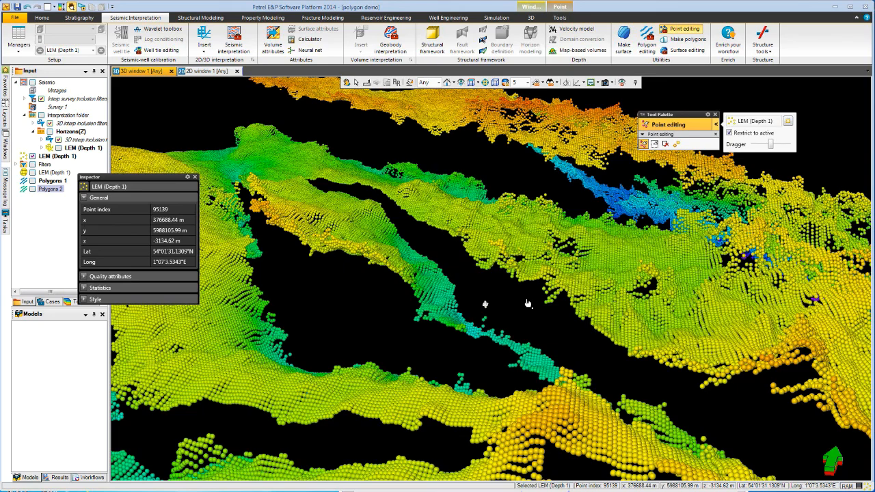
{"action": "left_click_drag", "start_coordinate": [447, 252], "coordinate": [588, 288]}
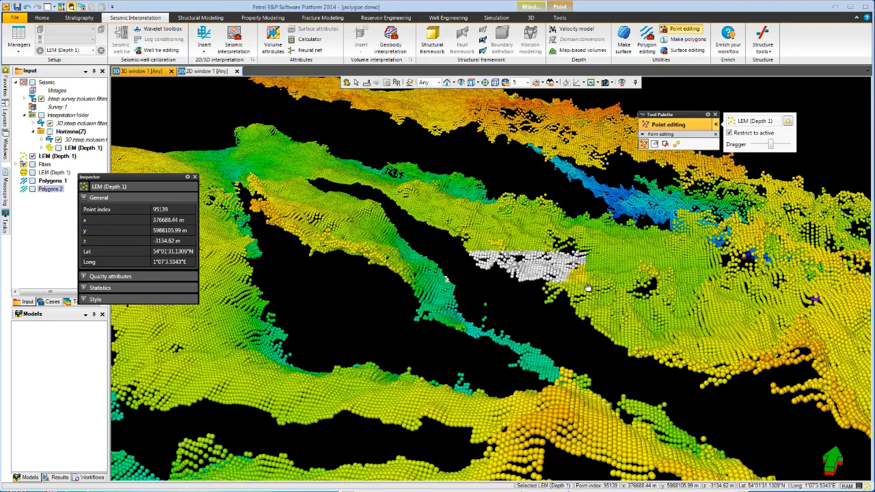
{"action": "left_click_drag", "start_coordinate": [533, 273], "coordinate": [535, 304]}
{"action": "key", "text": "Delete"}
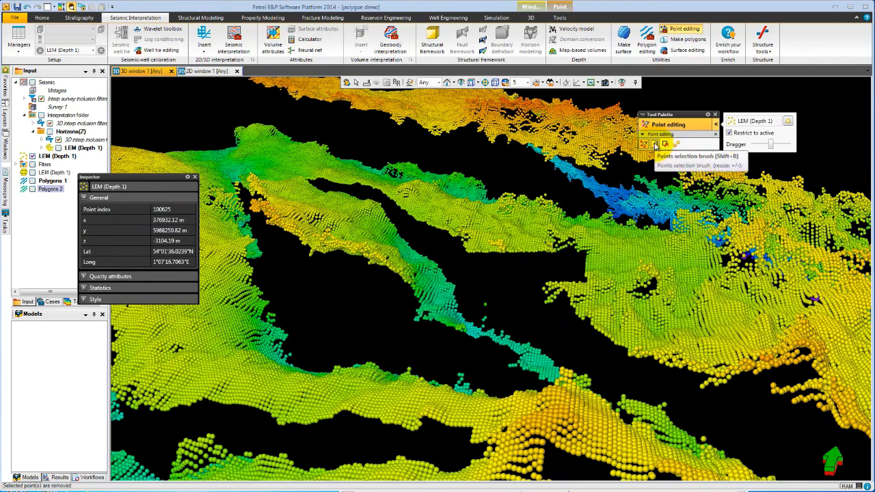
Brush-select the small cluster of LEM (Depth 1) points protruding into the central gap and delete it
{"action": "left_click", "coordinate": [655, 145]}
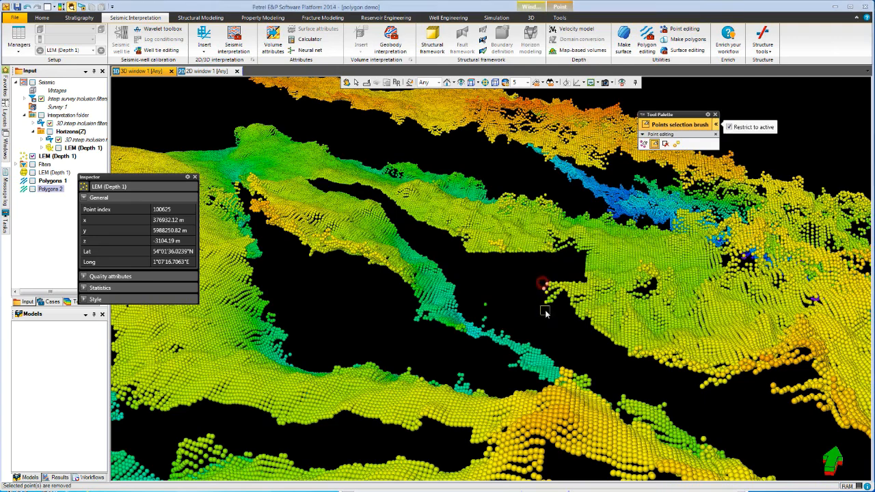
{"action": "left_click", "coordinate": [551, 286]}
{"action": "left_click_drag", "start_coordinate": [565, 305], "coordinate": [583, 324]}
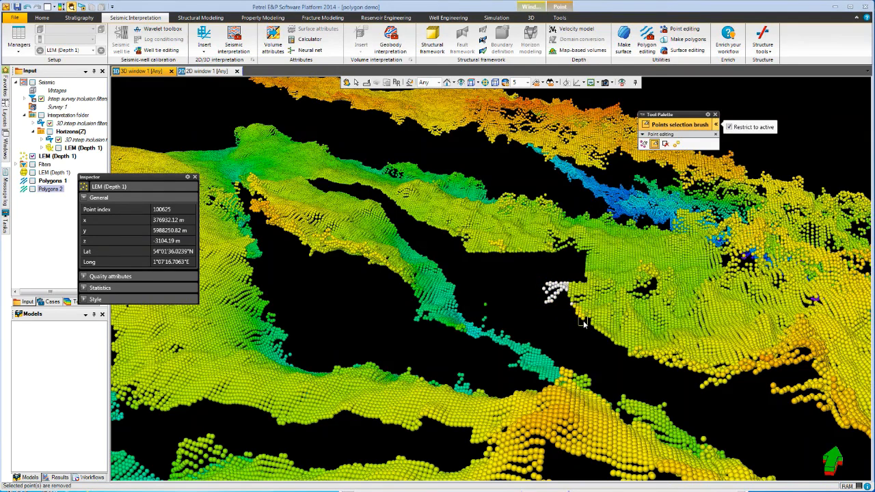
{"action": "key", "text": "Delete"}
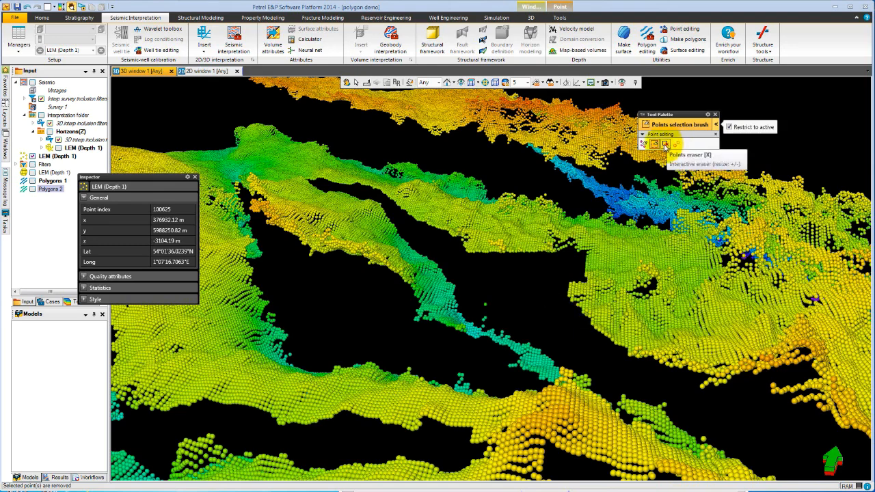
Erase a curved strip of LEM (Depth 1) points above the central gap with the Points eraser and activate Add points to pointset
{"action": "left_click", "coordinate": [665, 146]}
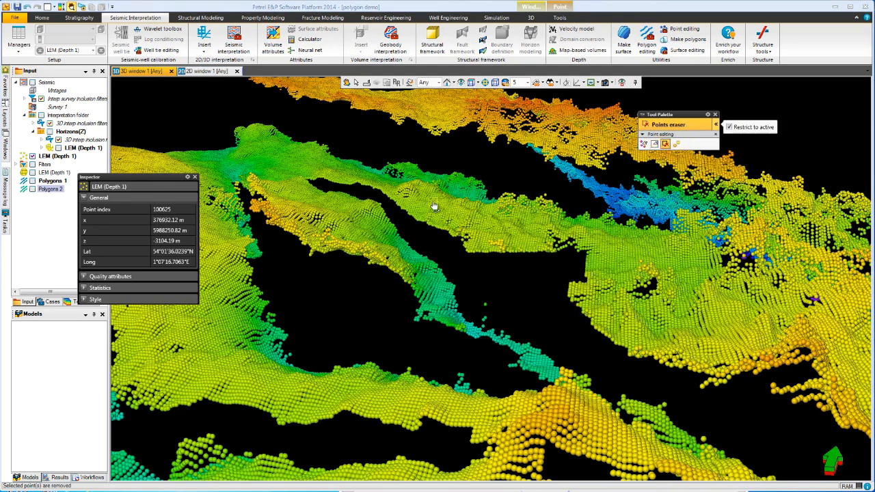
{"action": "mouse_move", "coordinate": [456, 217]}
{"action": "left_mouse_down"}
{"action": "mouse_move", "coordinate": [628, 265]}
{"action": "mouse_move", "coordinate": [656, 316]}
{"action": "mouse_move", "coordinate": [694, 332]}
{"action": "left_mouse_up"}
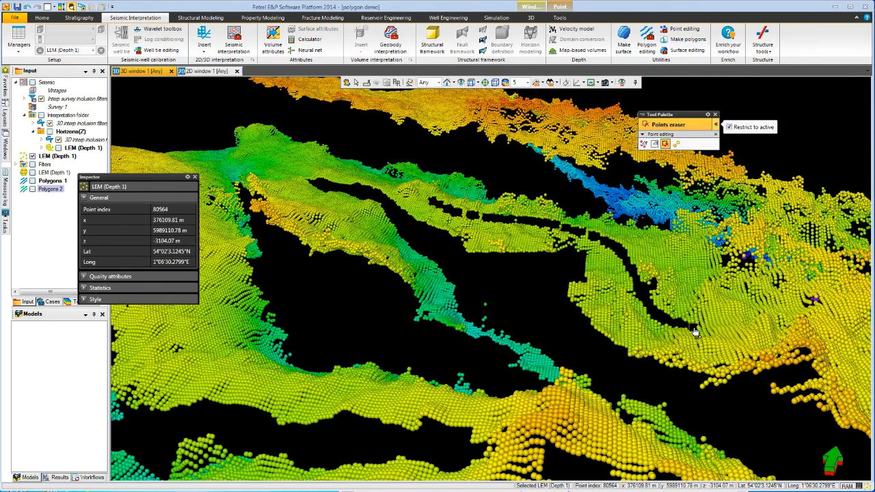
{"action": "left_click", "coordinate": [677, 144]}
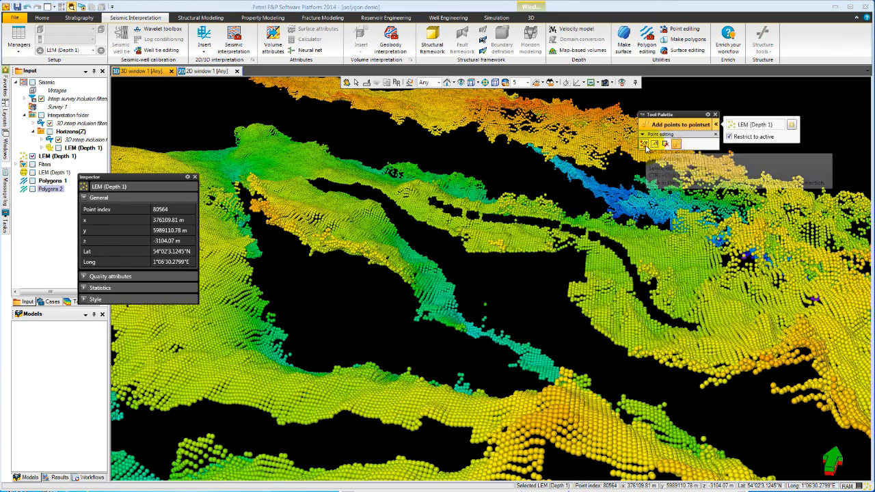